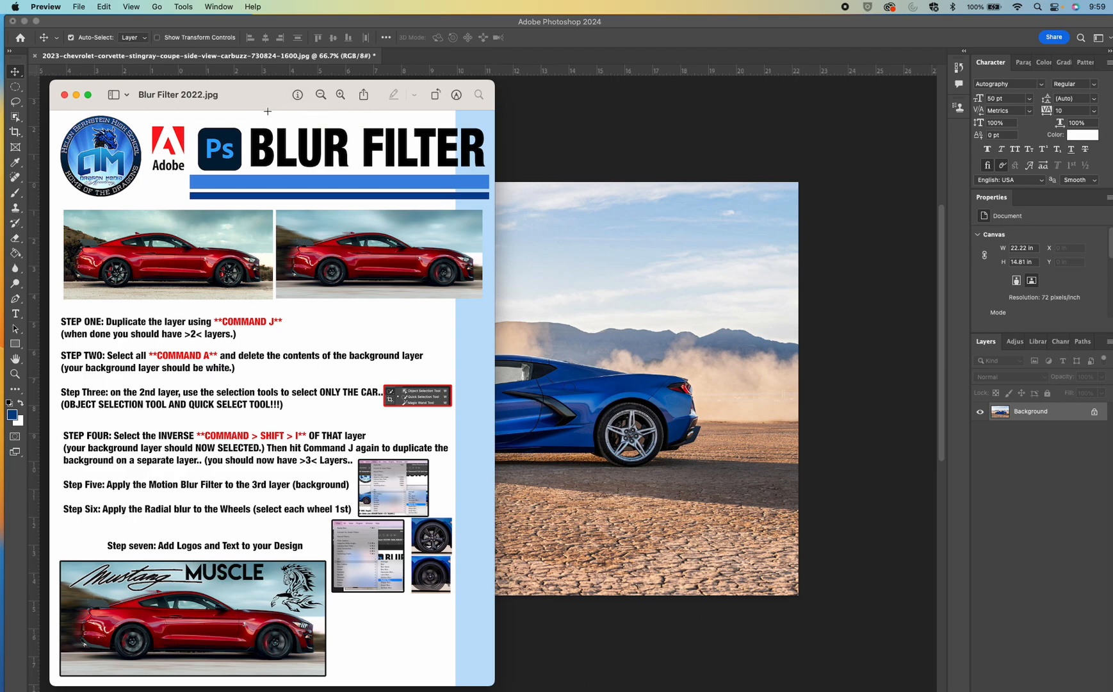
Move the Blur Filter instruction sheet off the canvas and duplicate the Background layer
left_click_drag(265, 106, 321, 688)
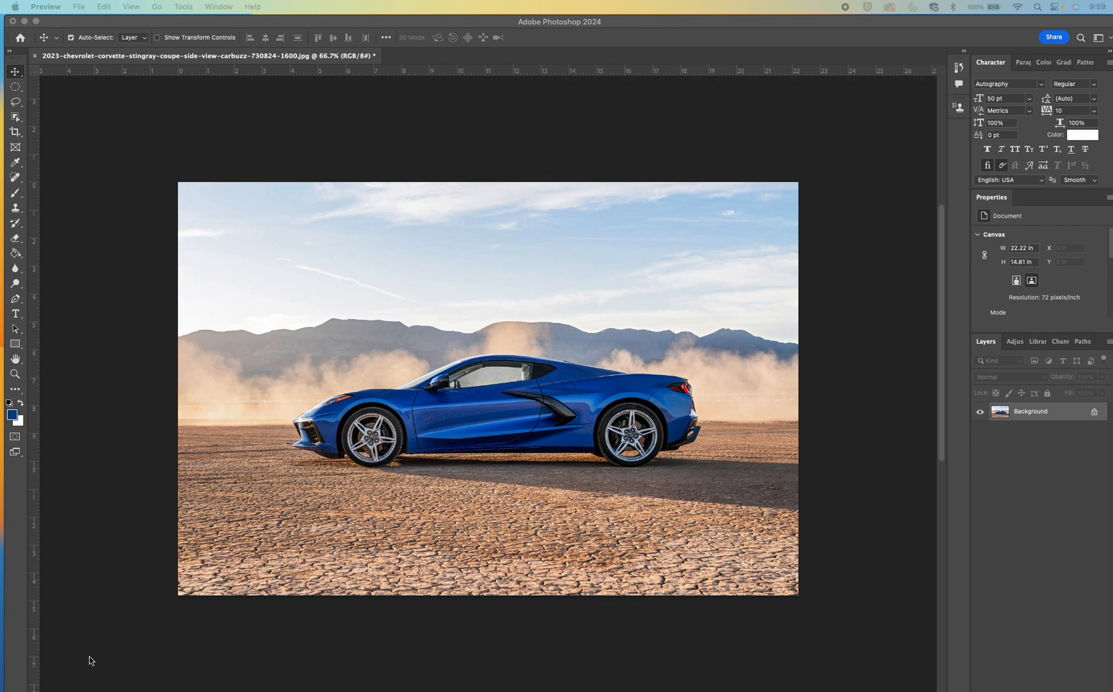
left_click_drag(258, 682, 218, 691)
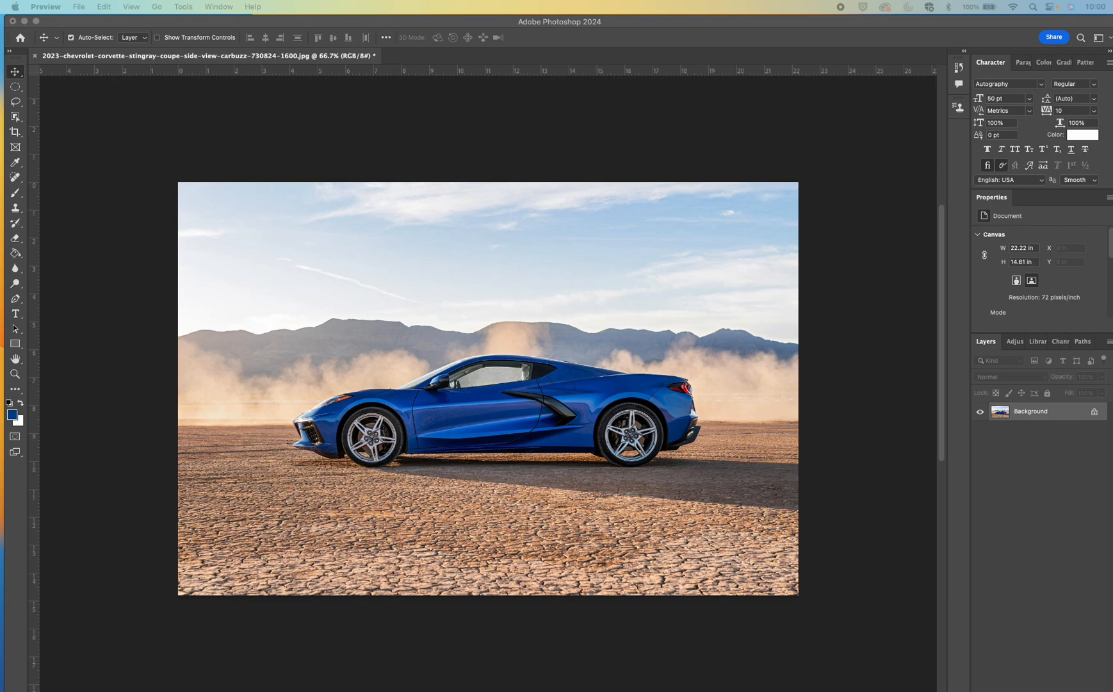
left_click(1061, 413)
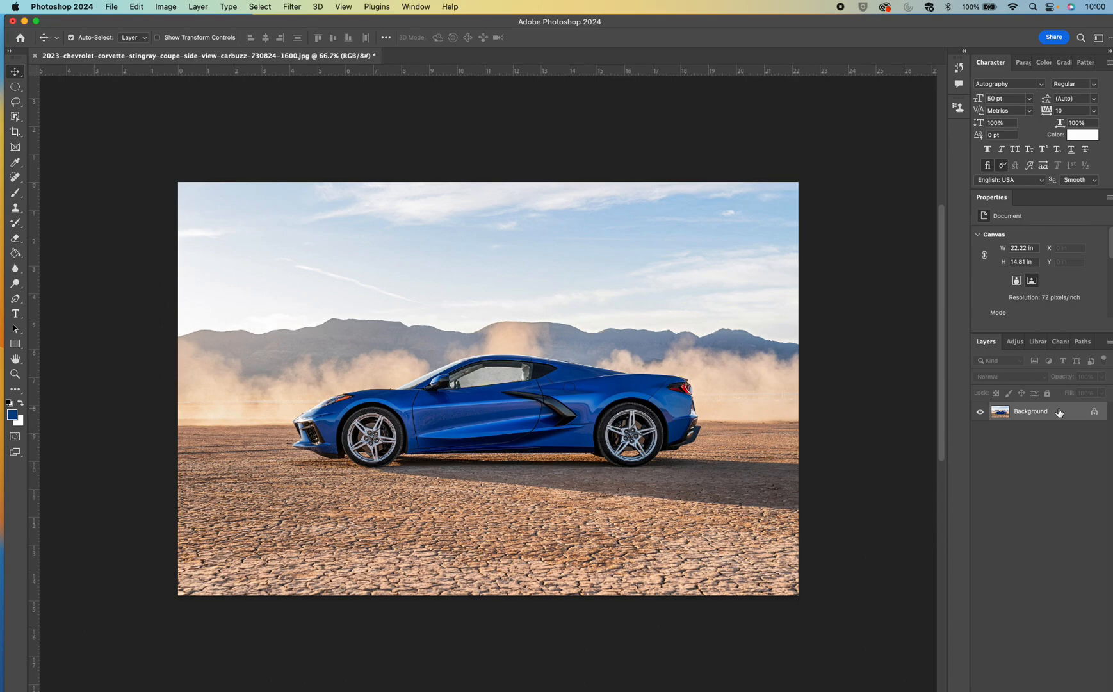
key("super+j")
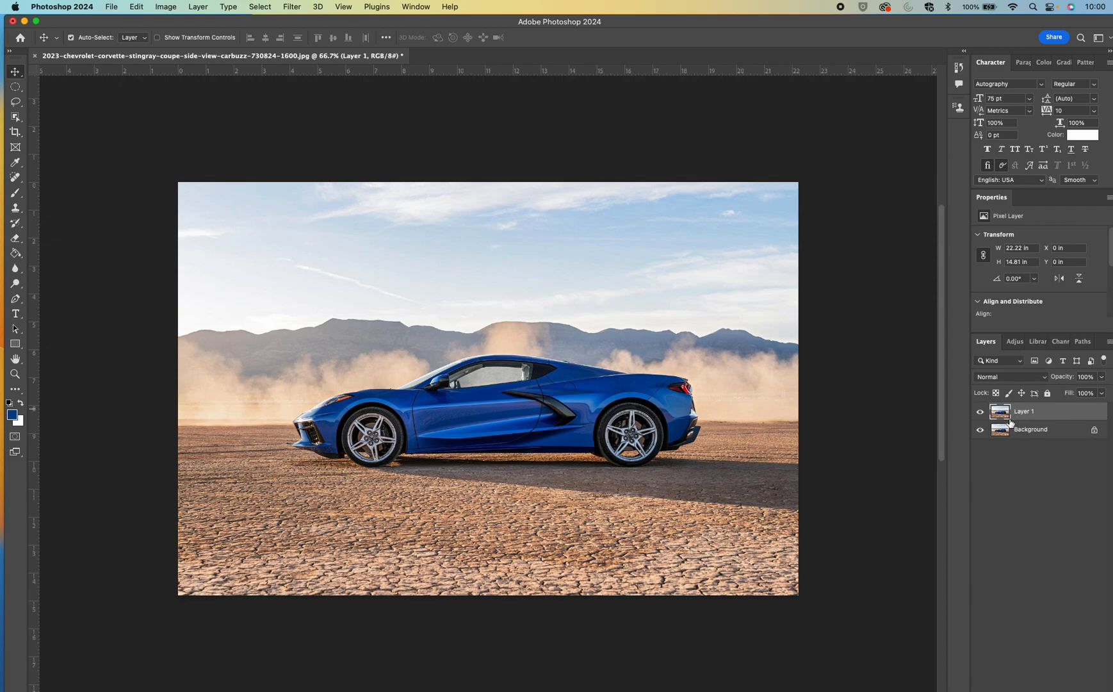
Fill the entire Background layer with white in Normal mode at 100% opacity
left_click(1063, 432)
key("super+a")
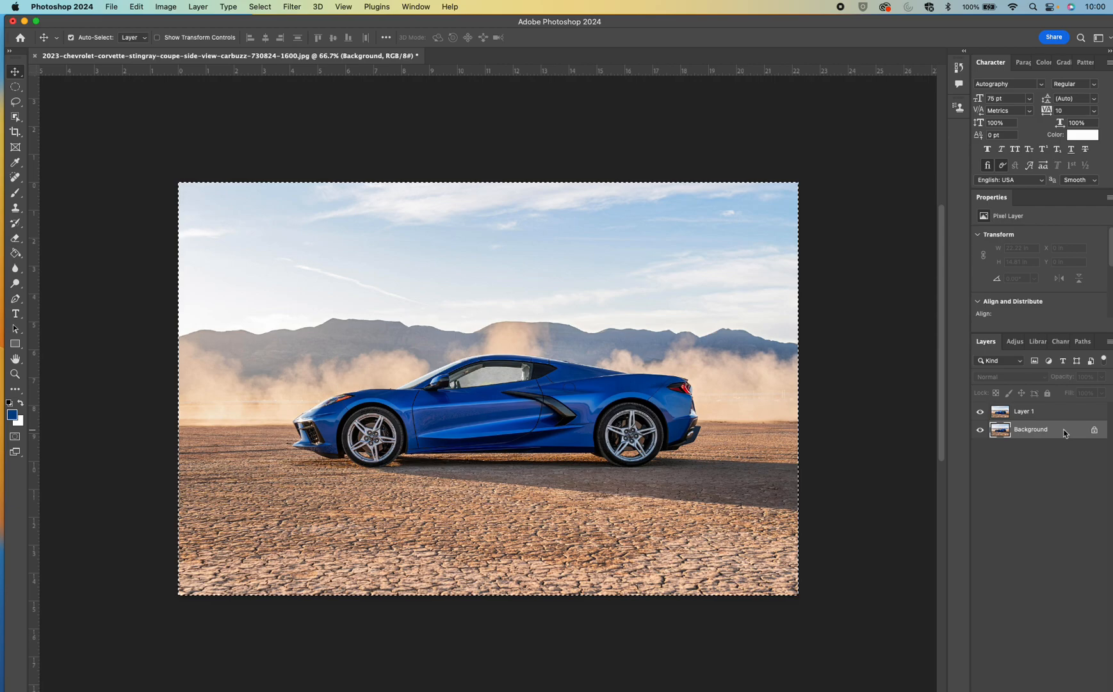
key("shift+BackSpace")
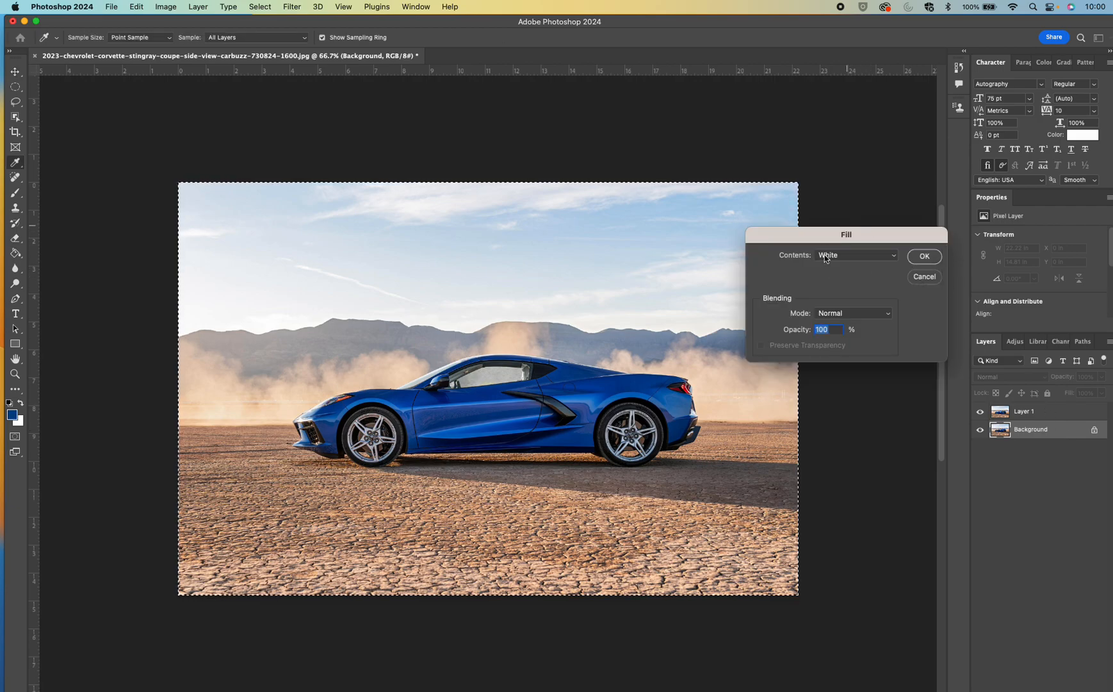
left_click(893, 257)
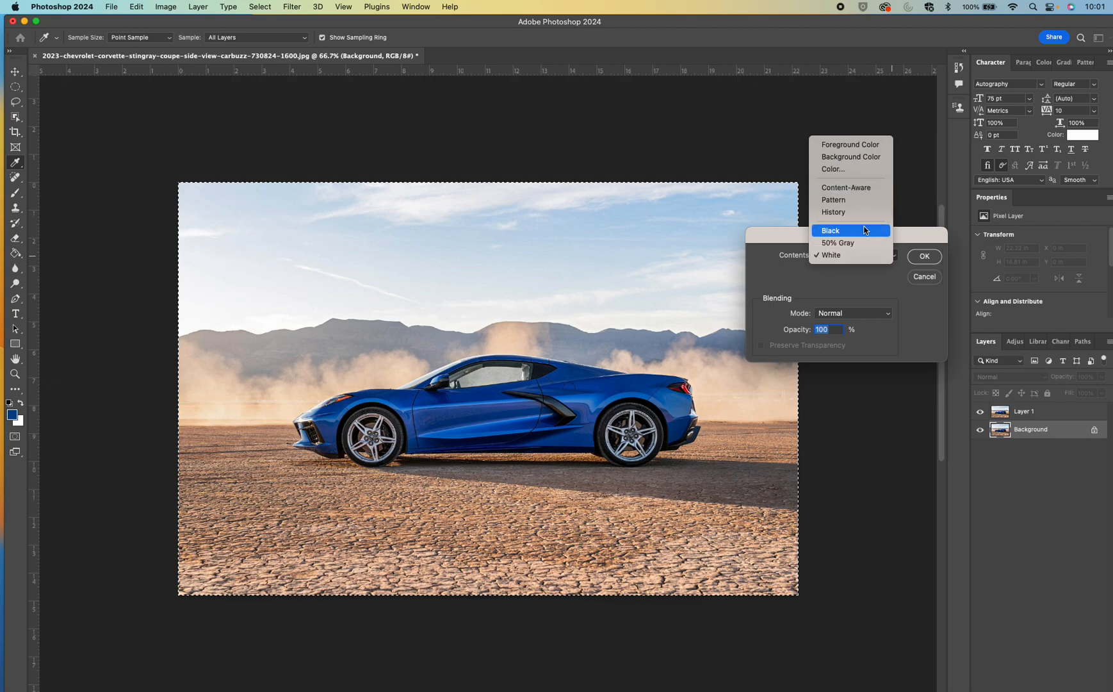
left_click(848, 261)
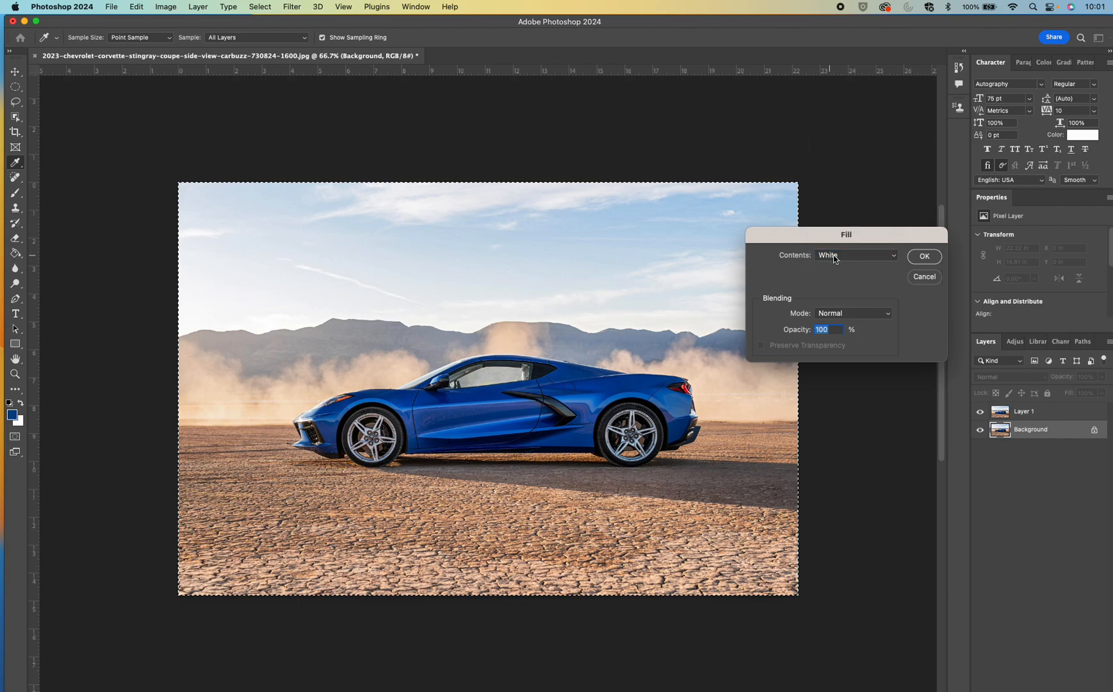
left_click(927, 258)
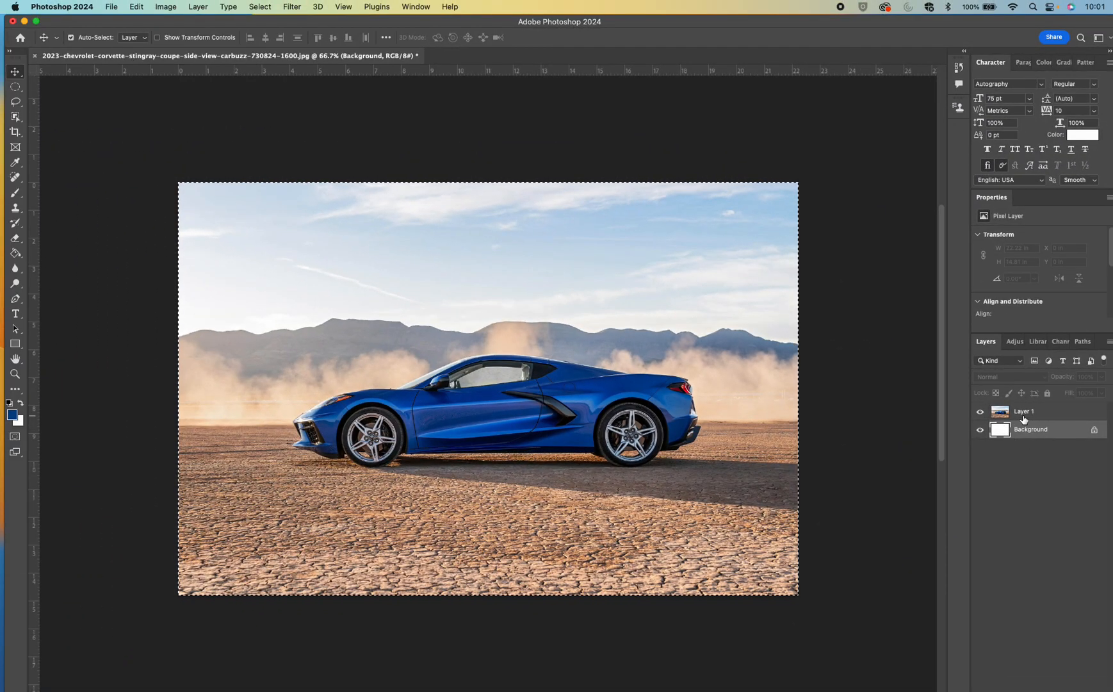
Clear the canvas selection and select the blue car on Layer 1 with the Object Selection tool
left_click(693, 314)
key("super+d")
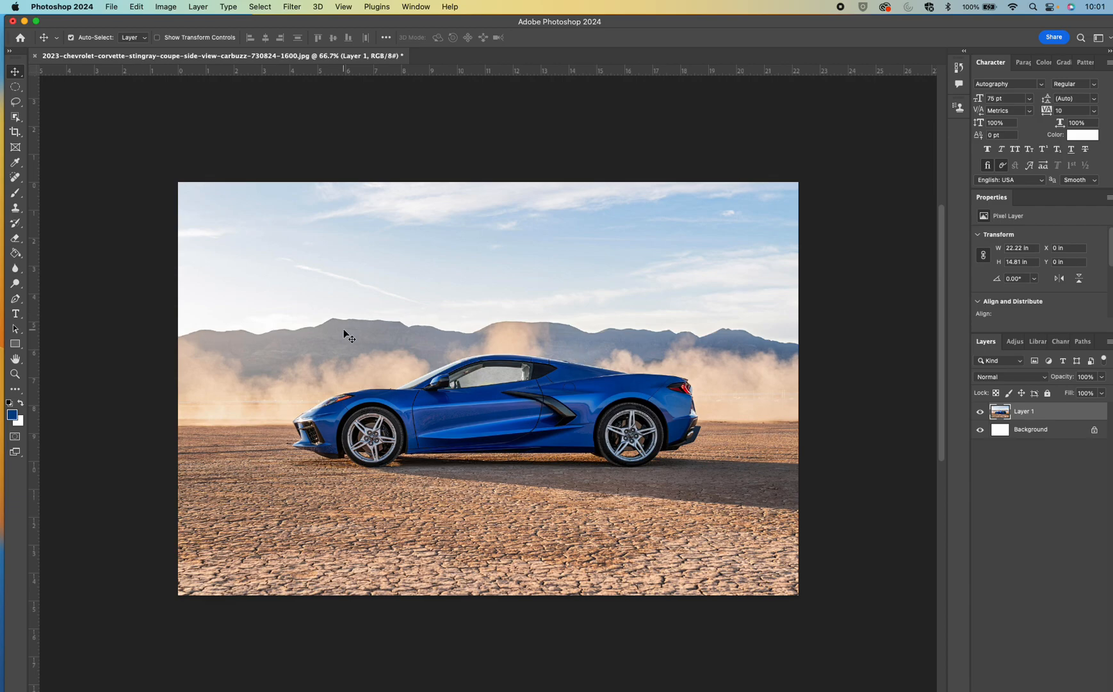
left_click(17, 120)
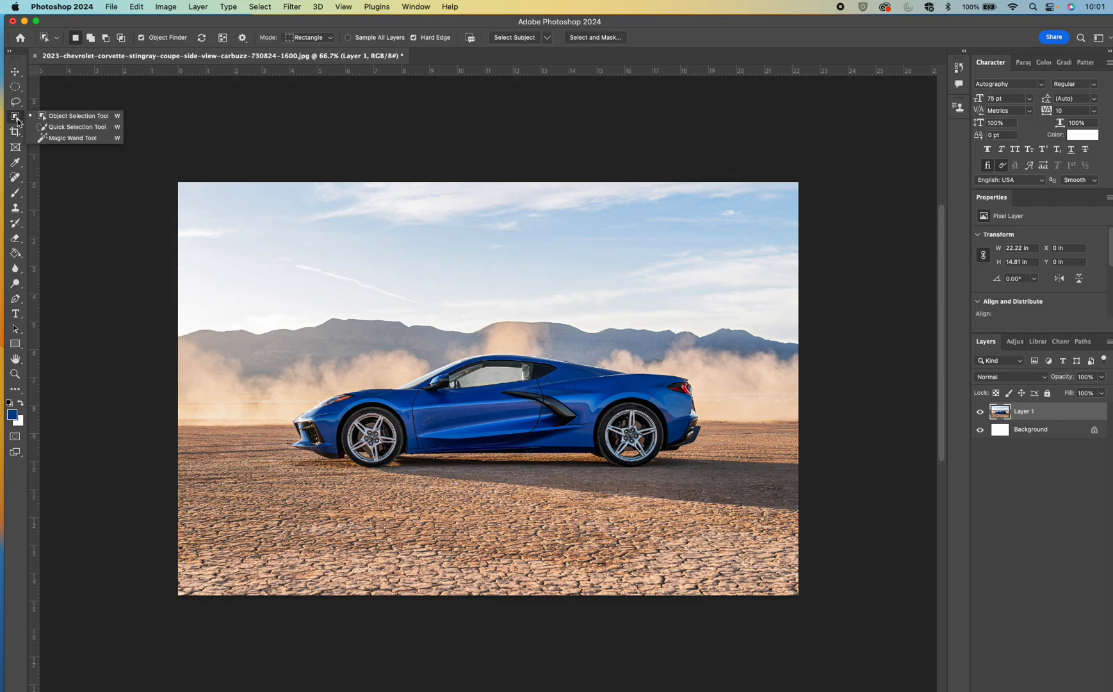
left_click(73, 119)
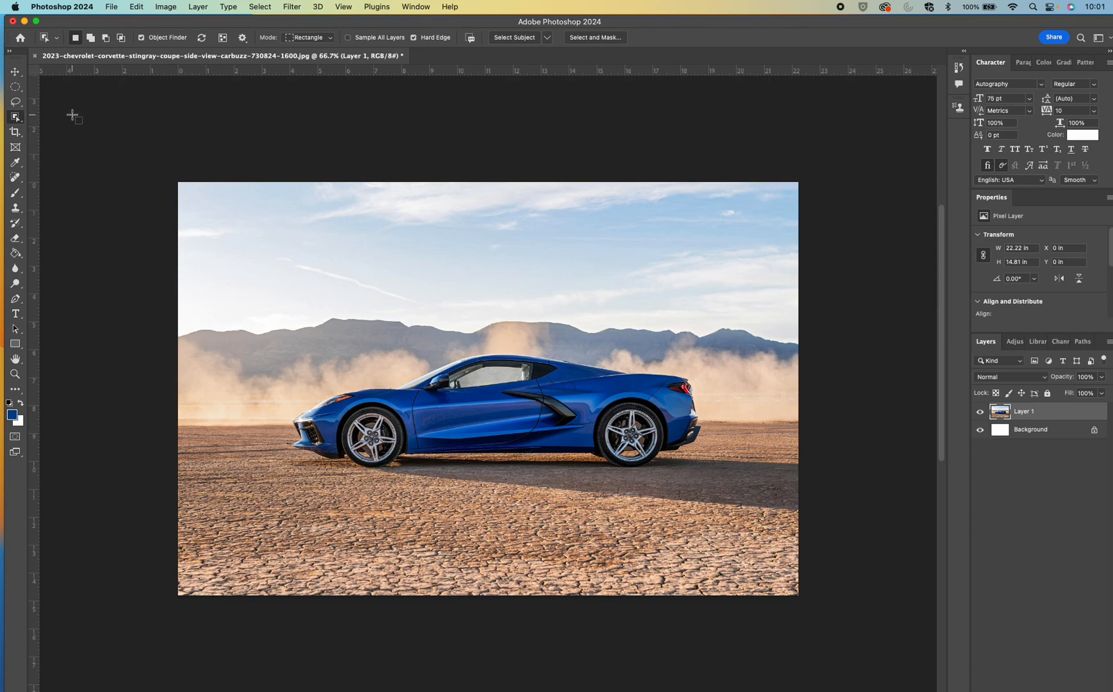
left_click(477, 414)
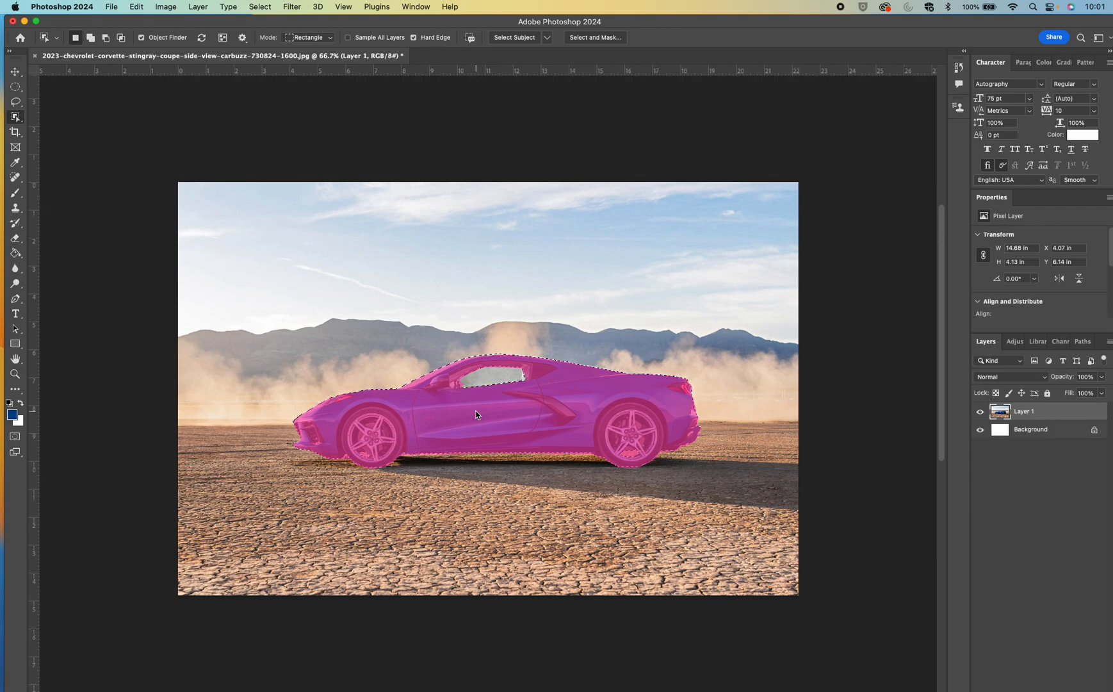
left_click(15, 71)
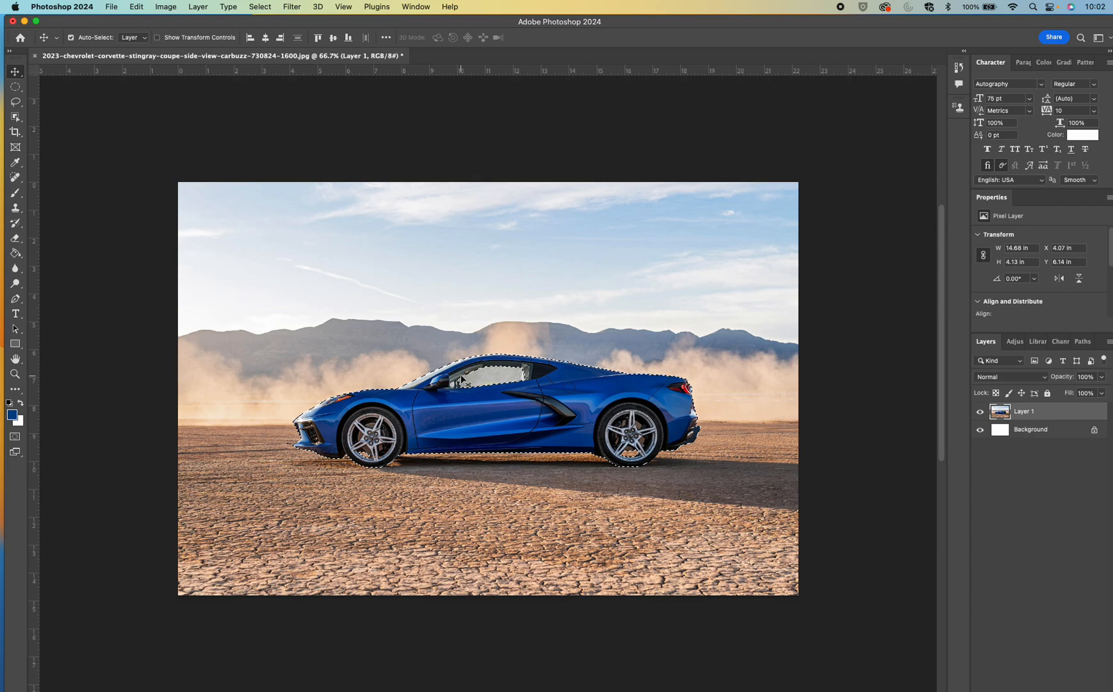
Examine the selection outline around the car's body, windows and wheels at close range
key("super+equal")
key("super+equal")
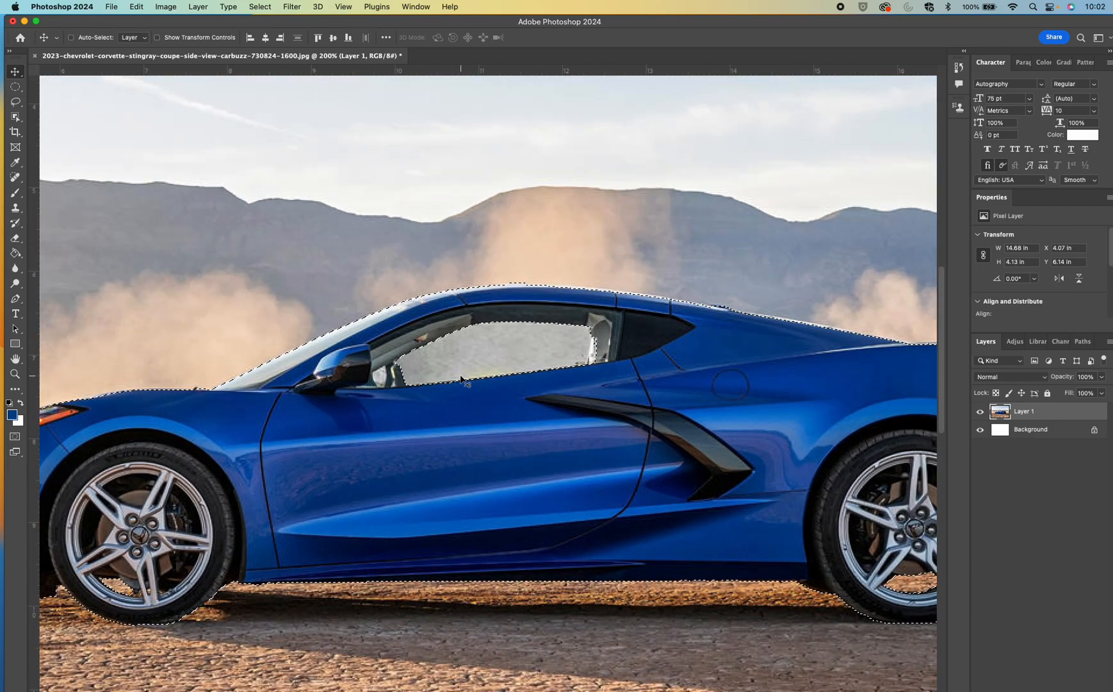
scroll(462, 379, "left", 3)
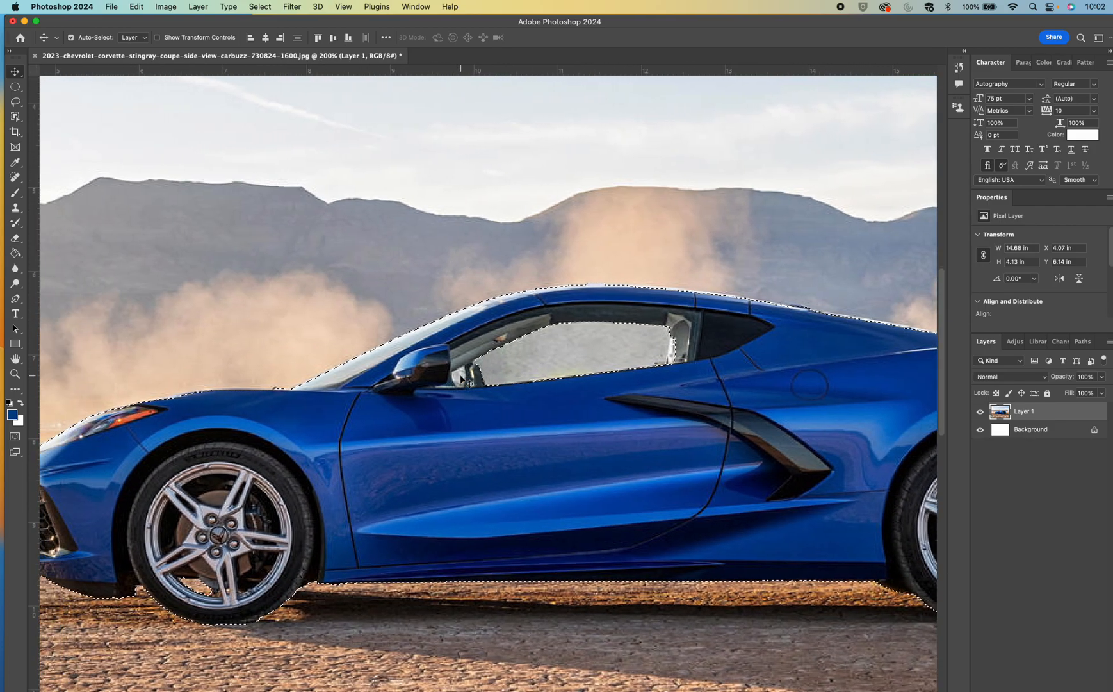
scroll(463, 379, "down", 2)
scroll(462, 380, "down", 2)
scroll(461, 379, "right", 8)
scroll(461, 379, "up", 3)
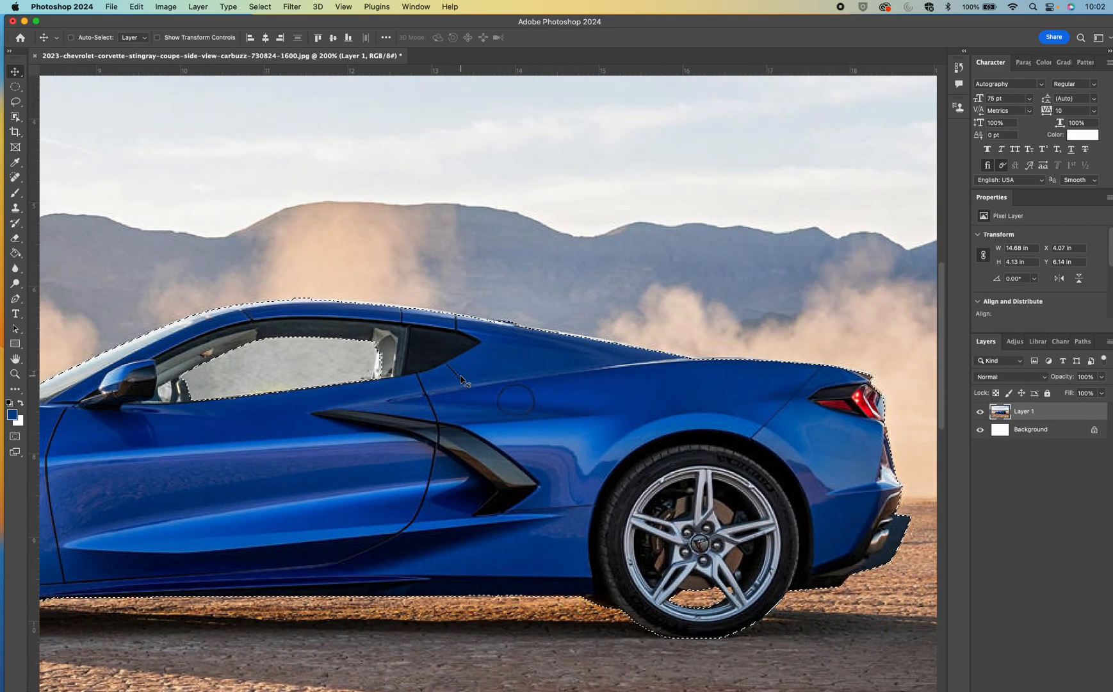
scroll(461, 379, "down", 3)
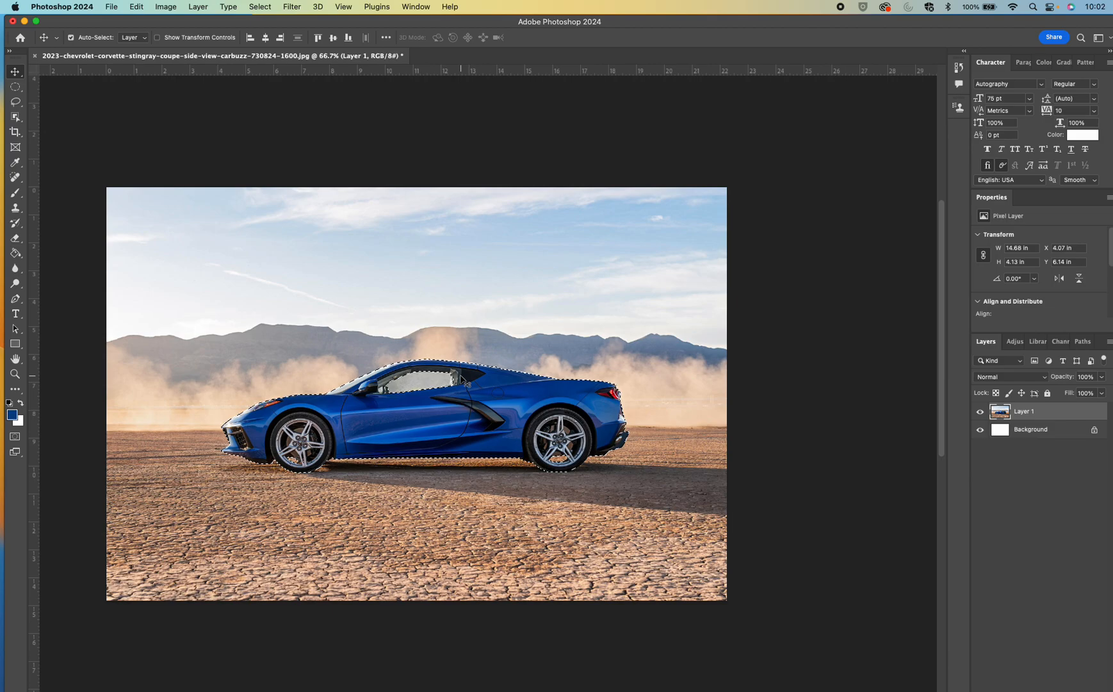
scroll(461, 379, "left", 2)
scroll(483, 367, "up", 1)
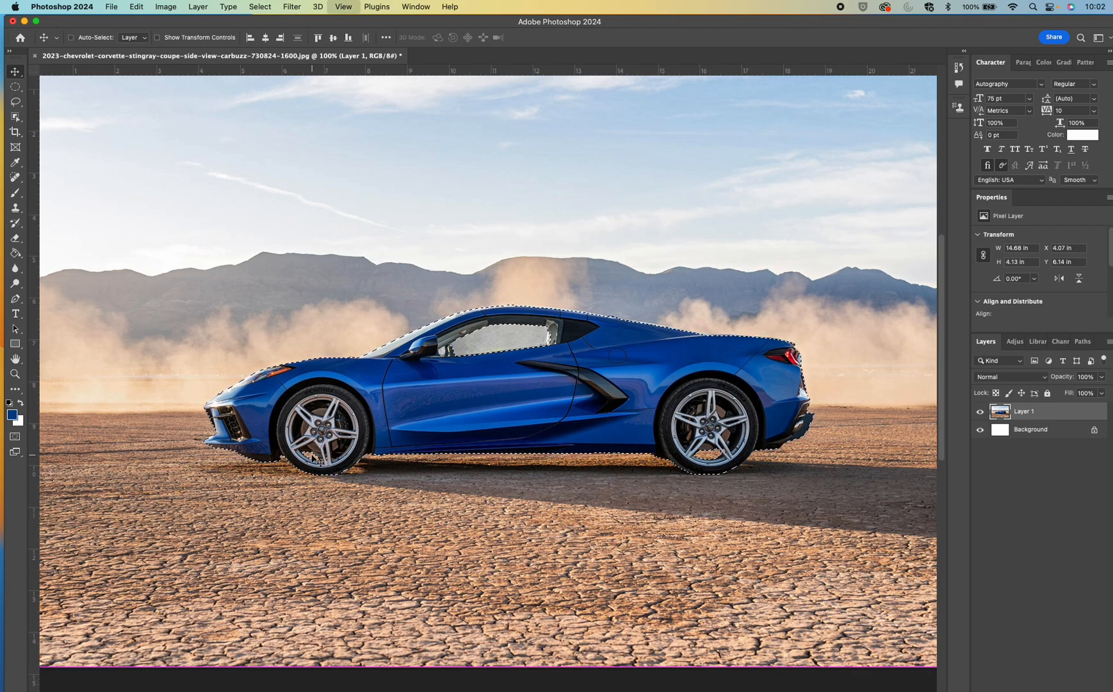
Invert the car selection and copy the surrounding scenery from Layer 1 to a new layer
key("super+minus")
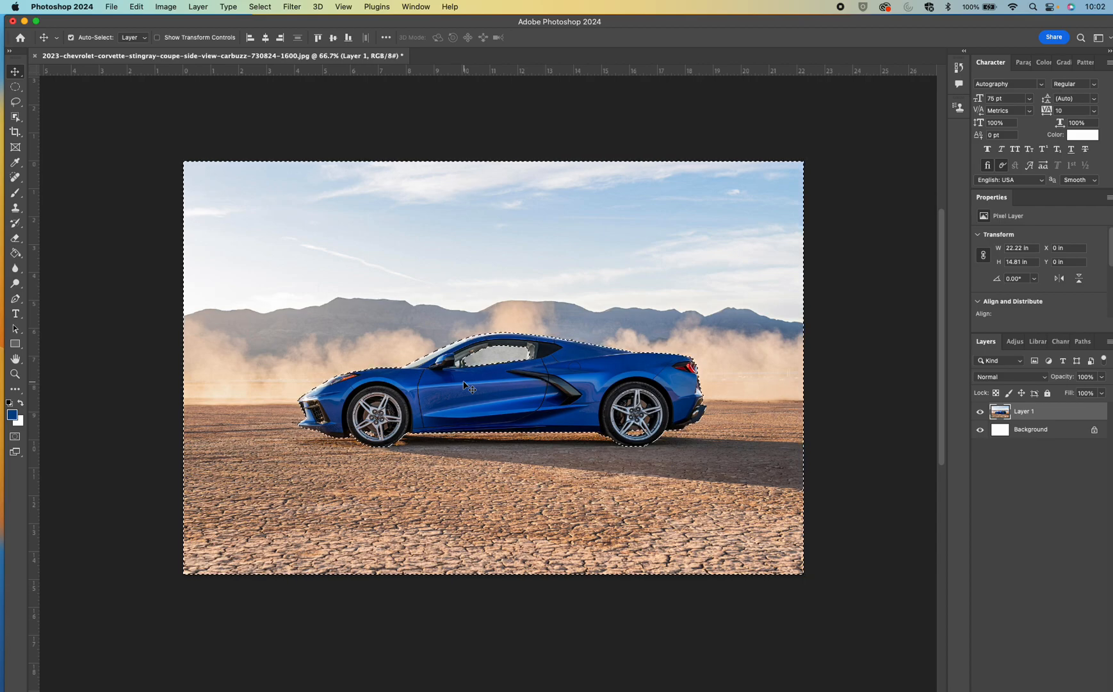
left_click_drag(463, 382, 486, 367)
key("super+z")
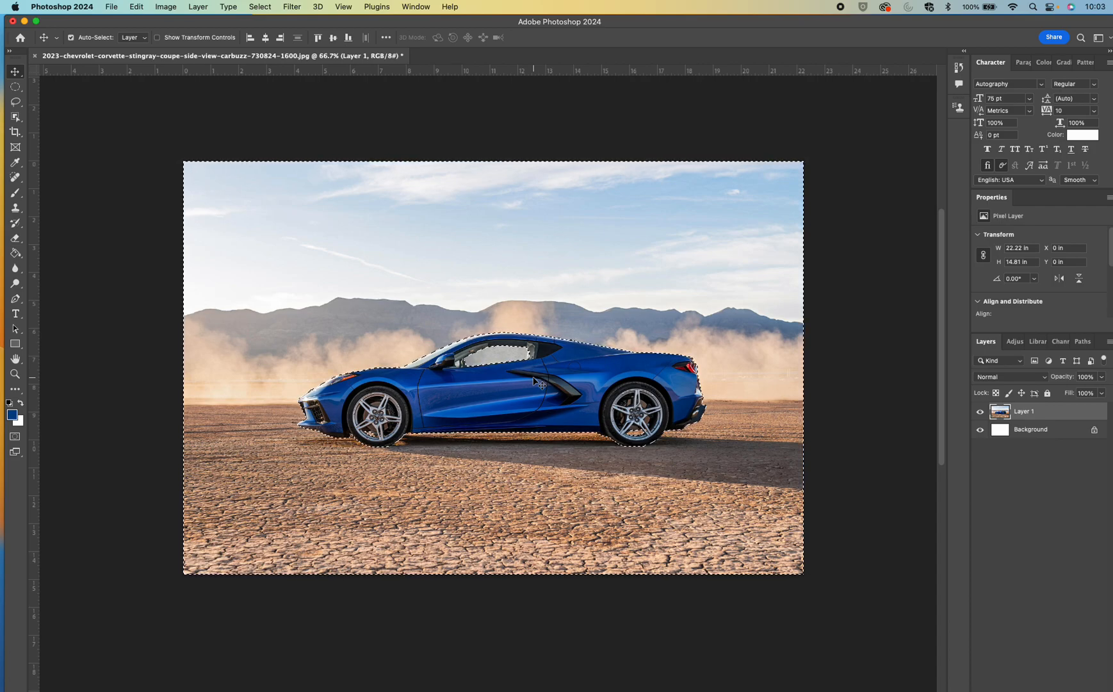
key("super")
key("super+j")
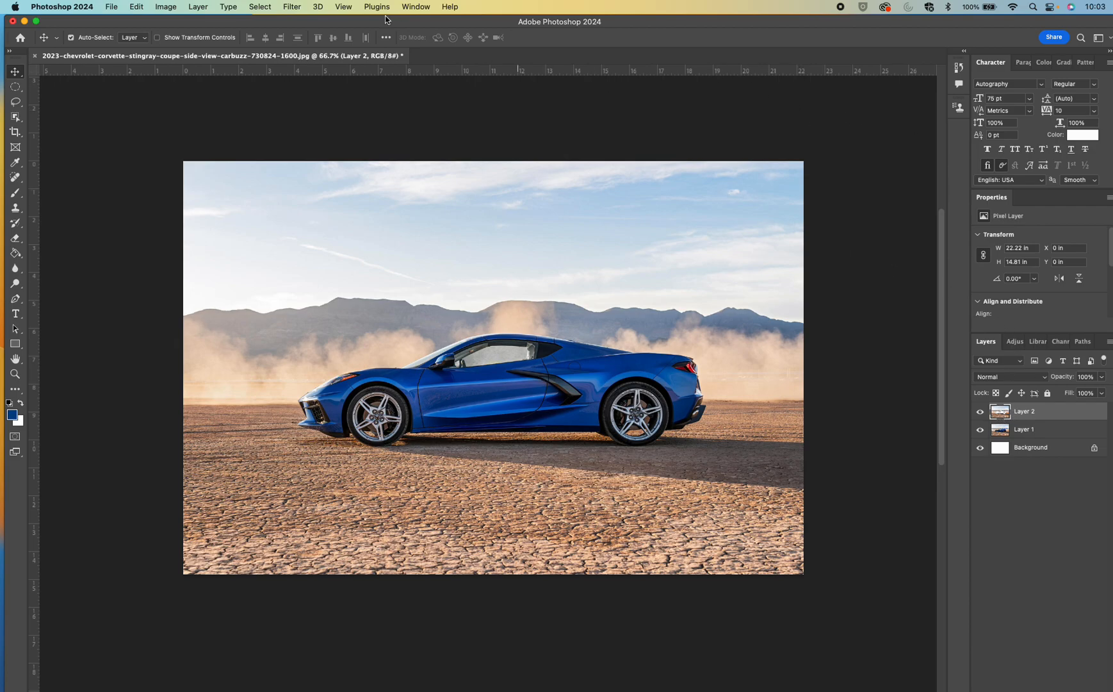
Start the Motion Blur filter on the scenery layer and shift its preview to the car's edge
left_click(294, 7)
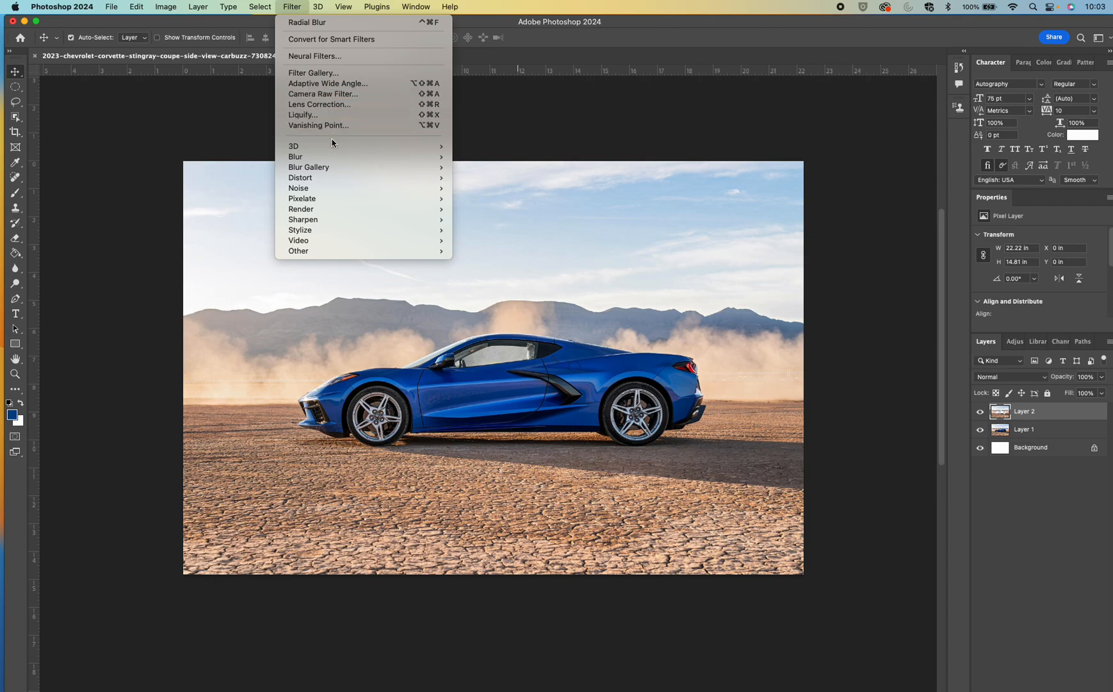
mouse_move(336, 160)
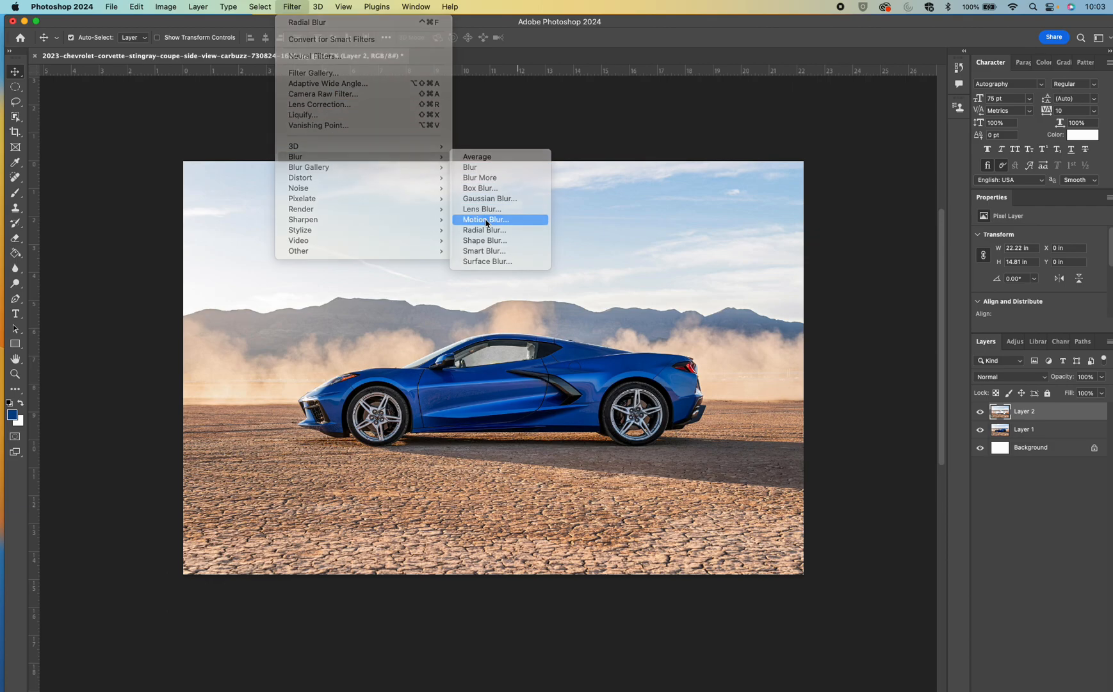
left_click(486, 220)
mouse_move(140, 187)
left_mouse_down()
mouse_move(177, 219)
mouse_move(159, 198)
left_mouse_up()
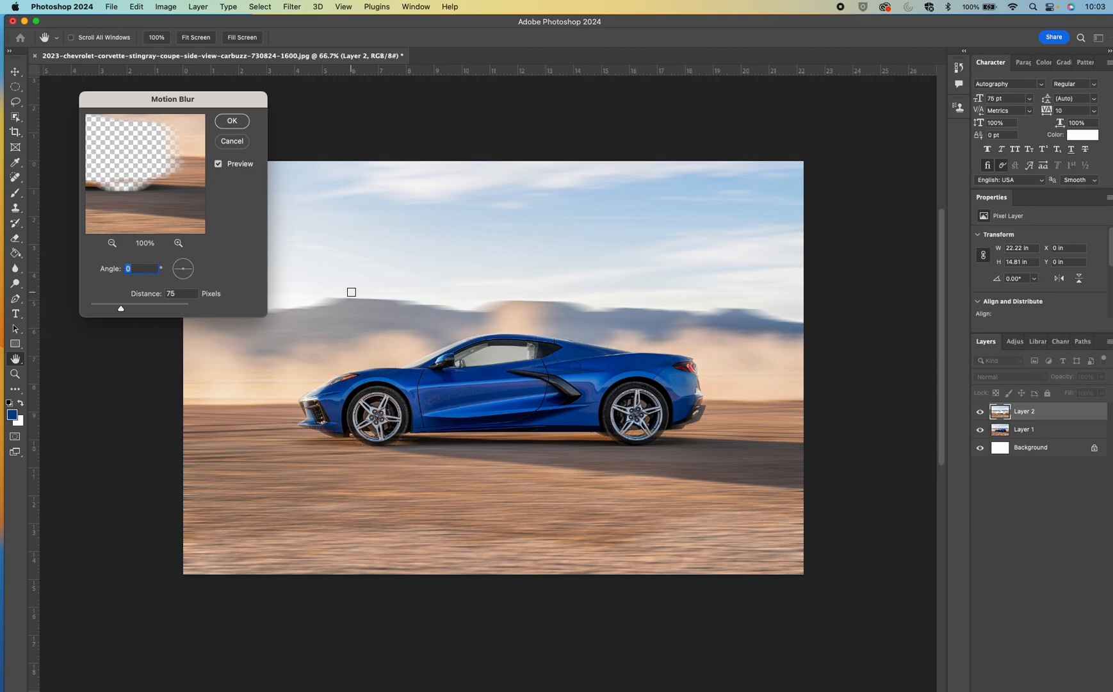
Try a 4° motion blur angle and return it to 0°
key("Up")
key("Up")
key("Up")
key("Up")
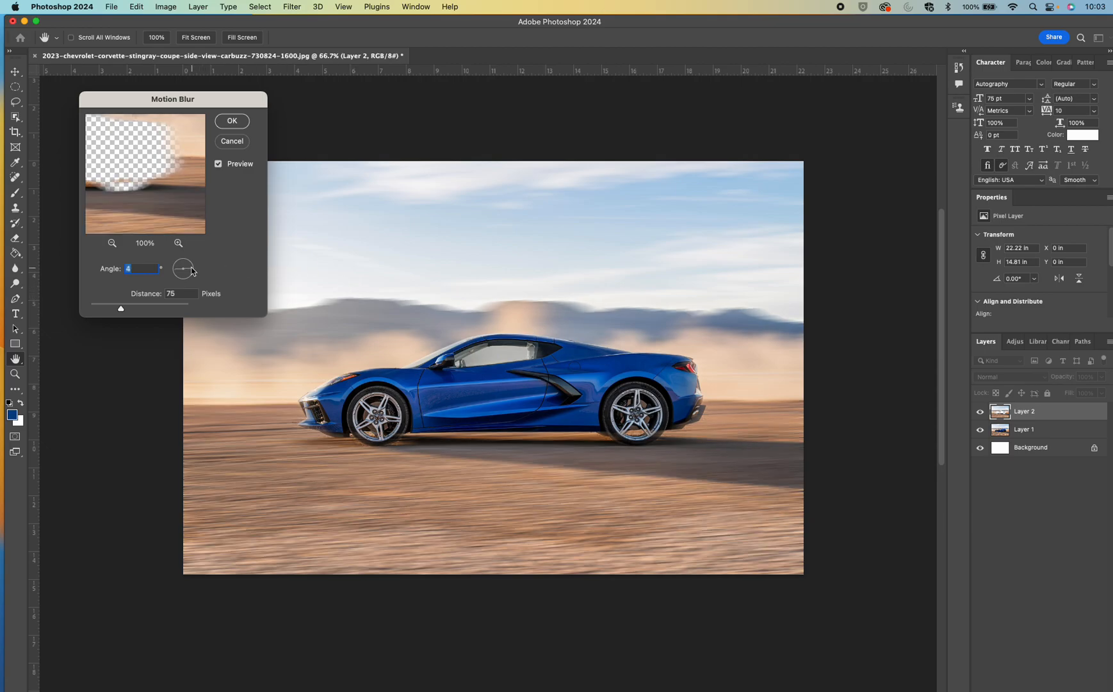
key("Down")
key("Down")
key("Down")
key("Down")
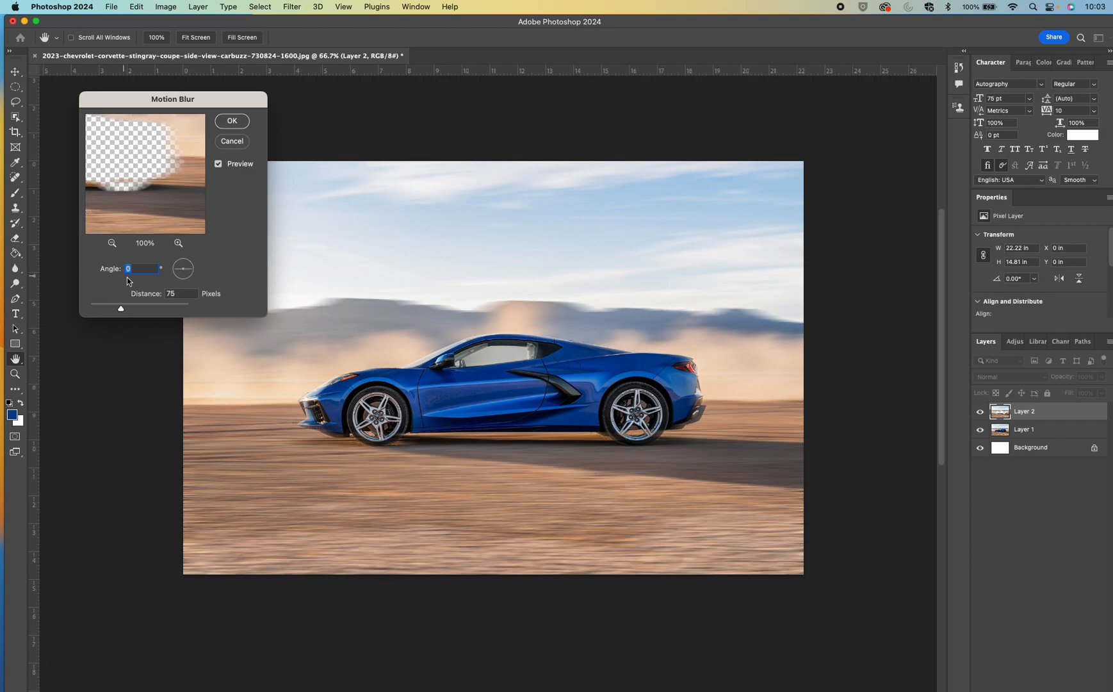
Set the motion blur distance to 49 pixels and apply the filter to the scenery
left_click_drag(122, 310, 117, 312)
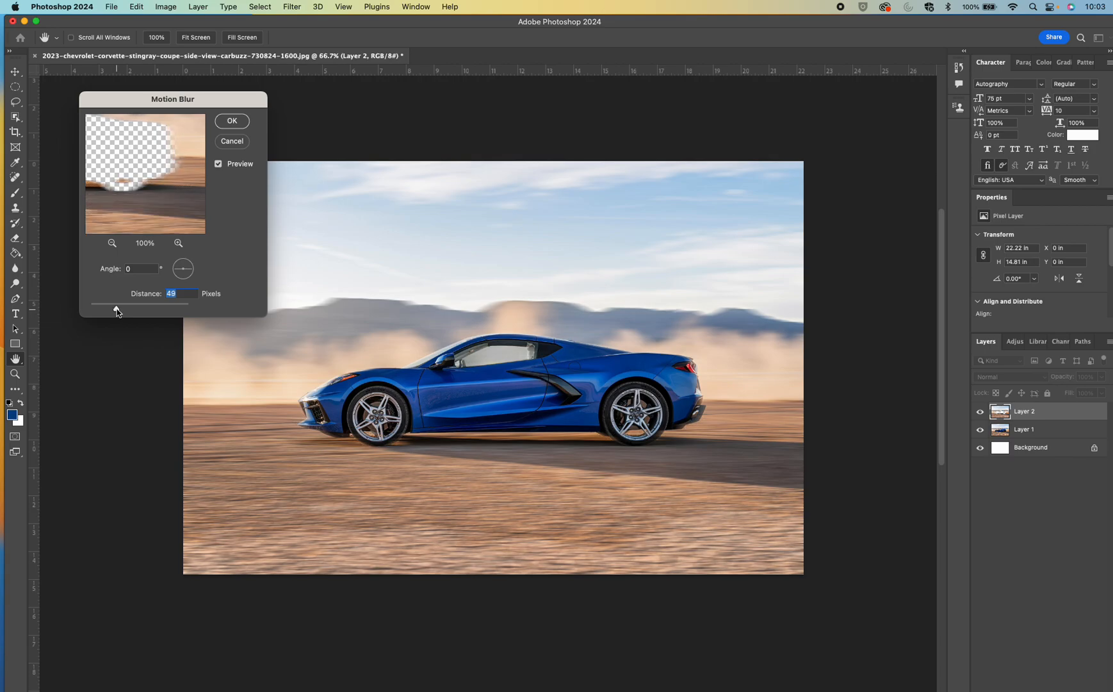
left_click_drag(118, 312, 117, 312)
left_click(230, 123)
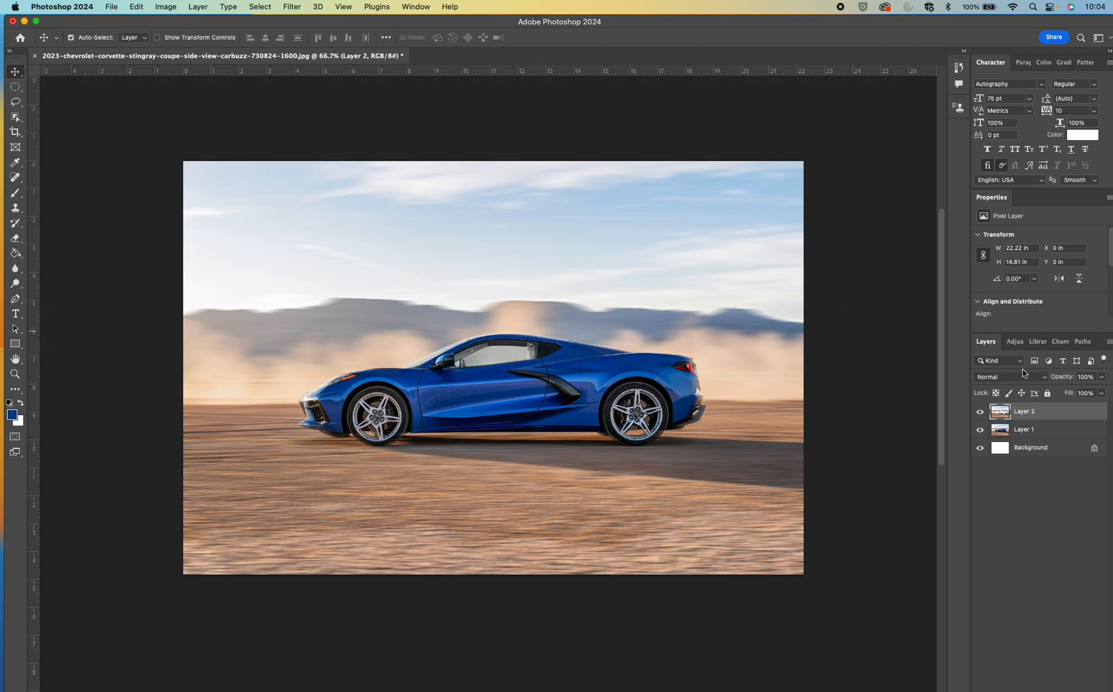
On Layer 1, draw an elliptical selection about 1.67 by 1.74 in around the front wheel's rim
left_click(1038, 428)
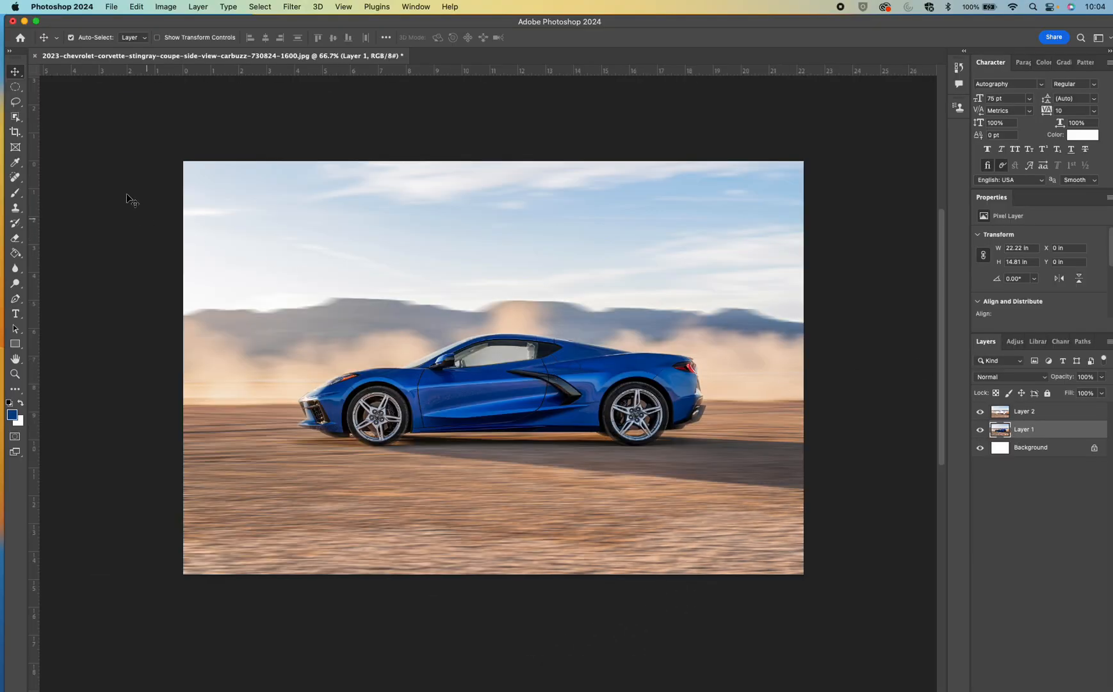
left_click(14, 89)
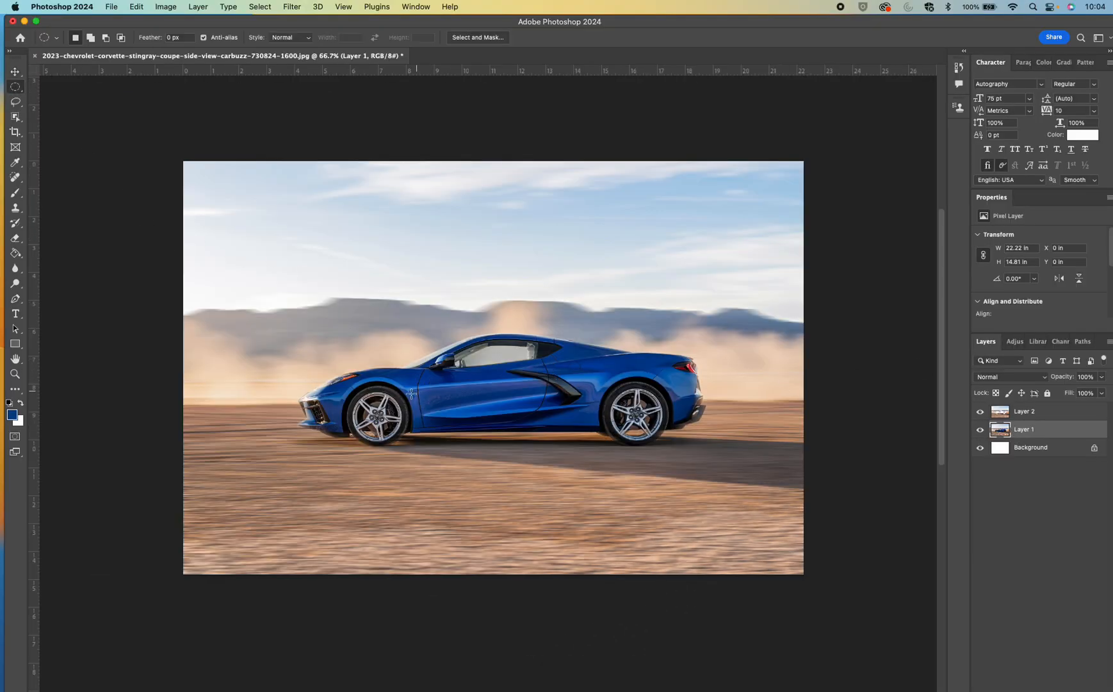
key("super+equal")
key("super+equal")
scroll(401, 394, "left", 5)
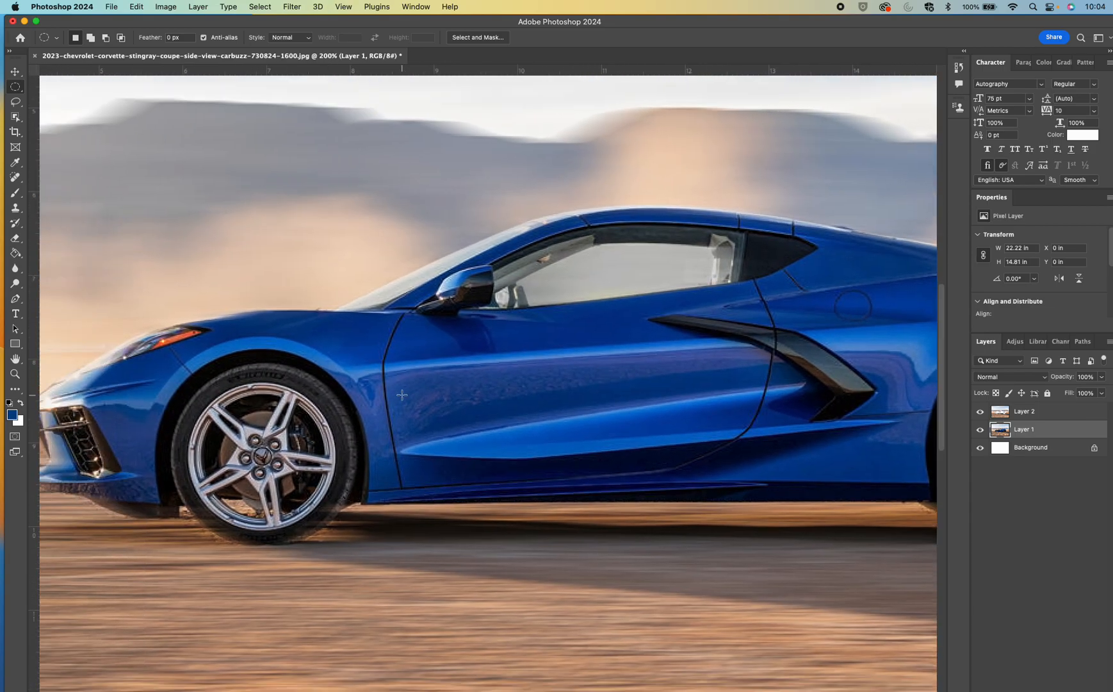
left_click_drag(395, 358, 258, 501)
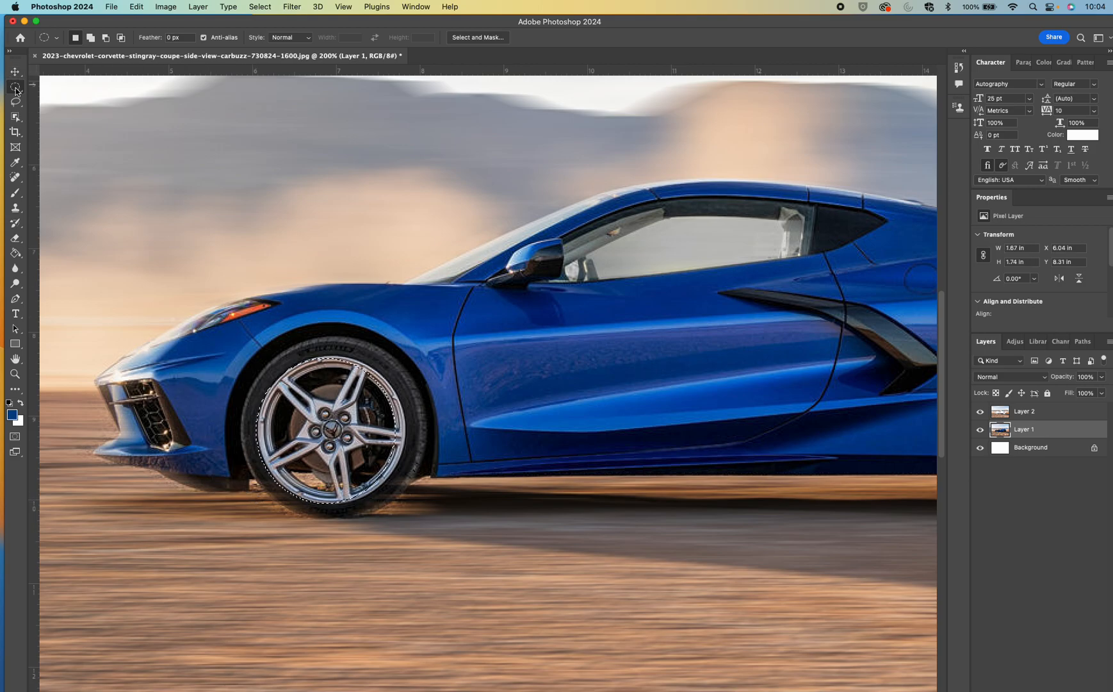
right_click(15, 88)
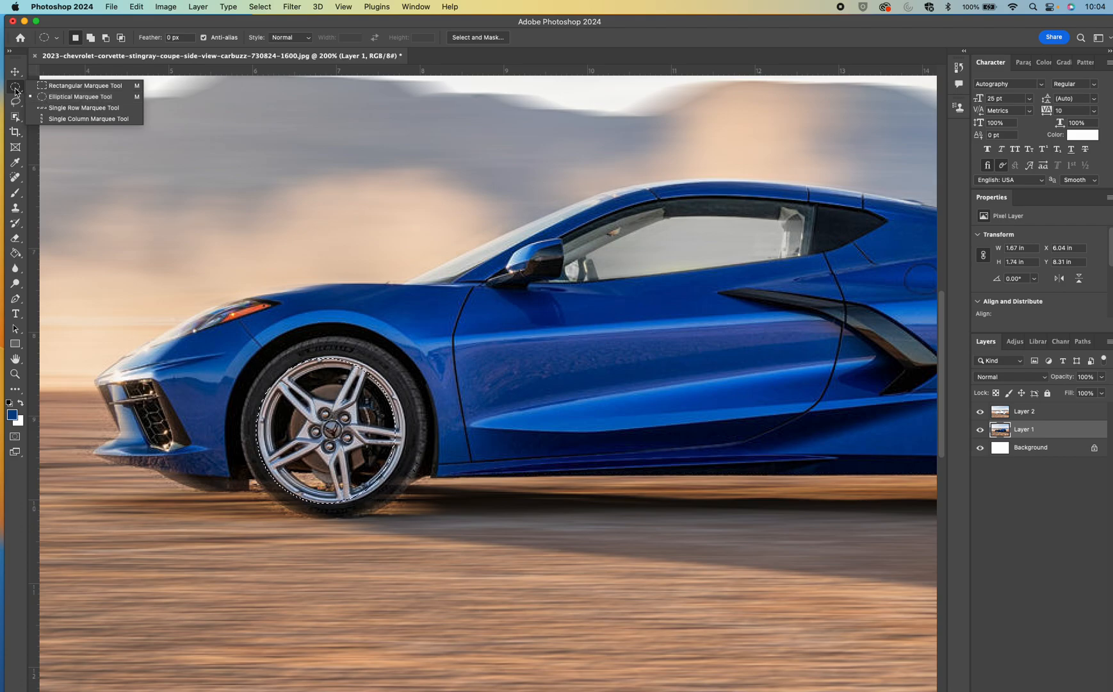
left_click(15, 88)
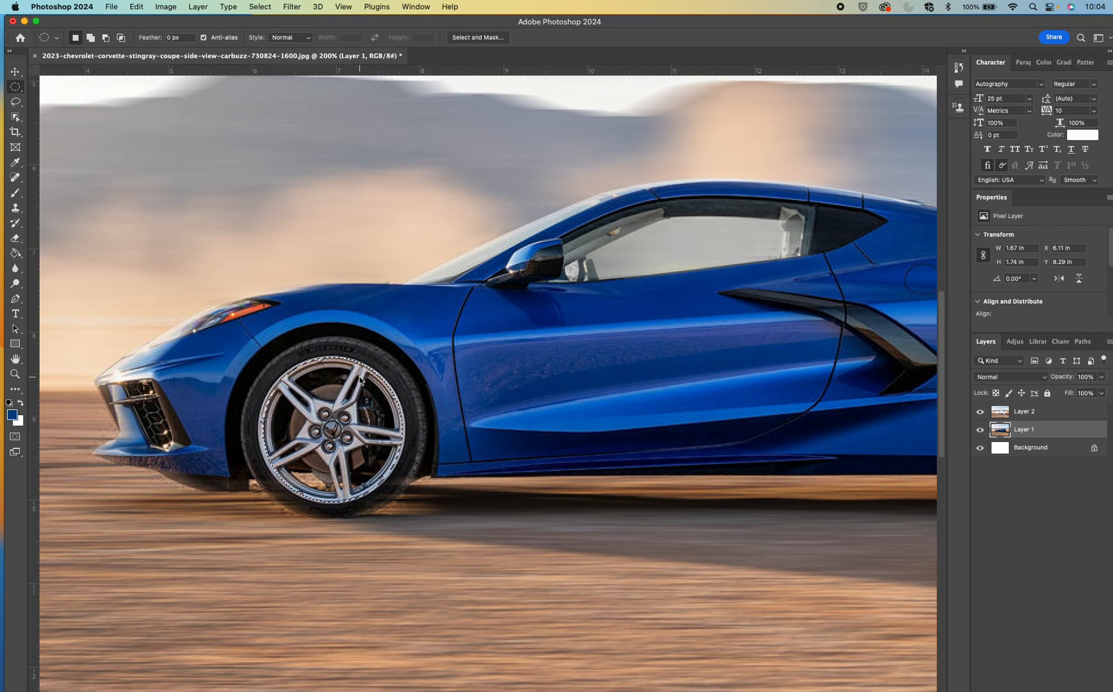
Apply a Good-quality Spin Radial Blur with an amount of 17 to the selected front rim and clear the selection
left_click(292, 8)
mouse_move(397, 156)
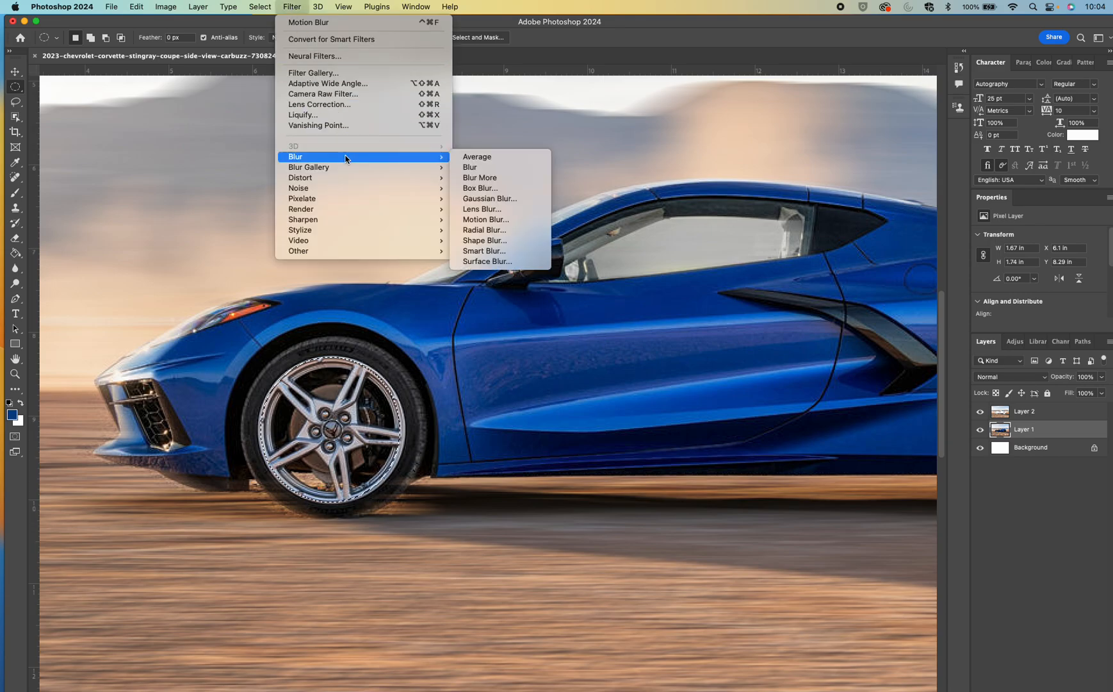
left_click(492, 230)
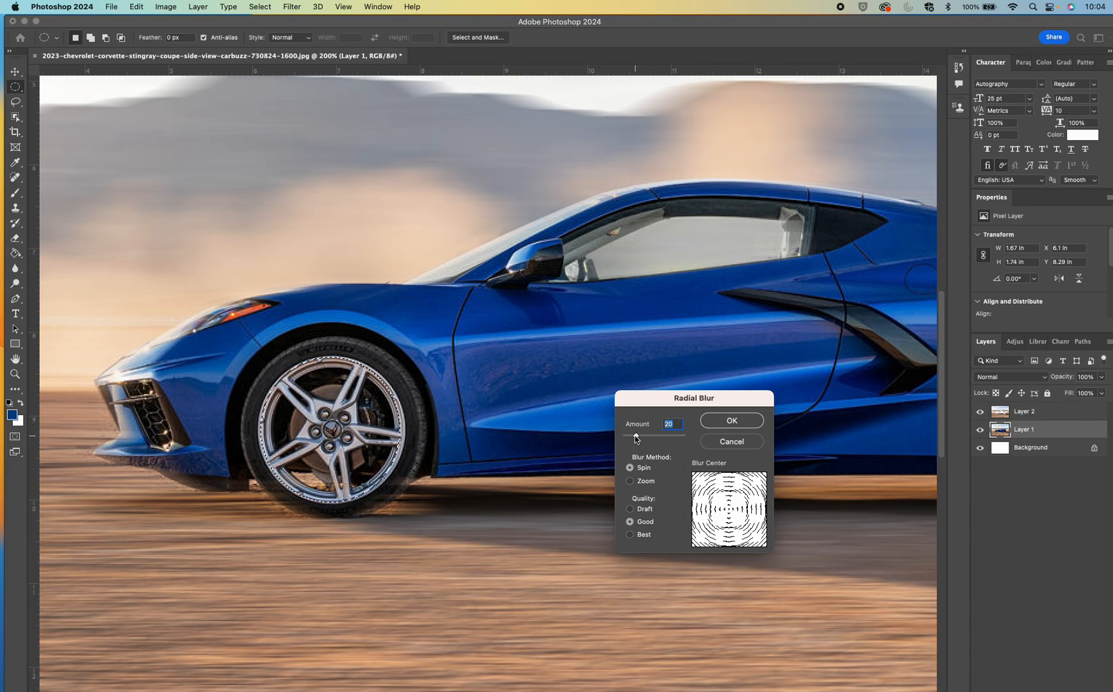
left_click_drag(637, 436, 635, 437)
left_click(729, 423)
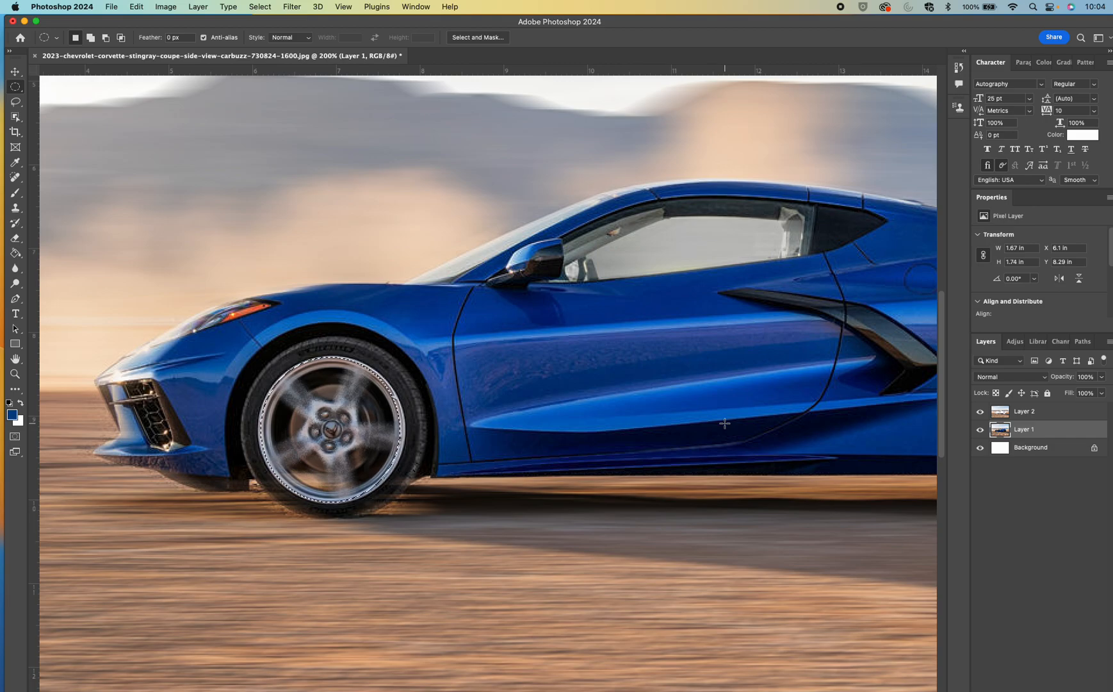
key("super+minus")
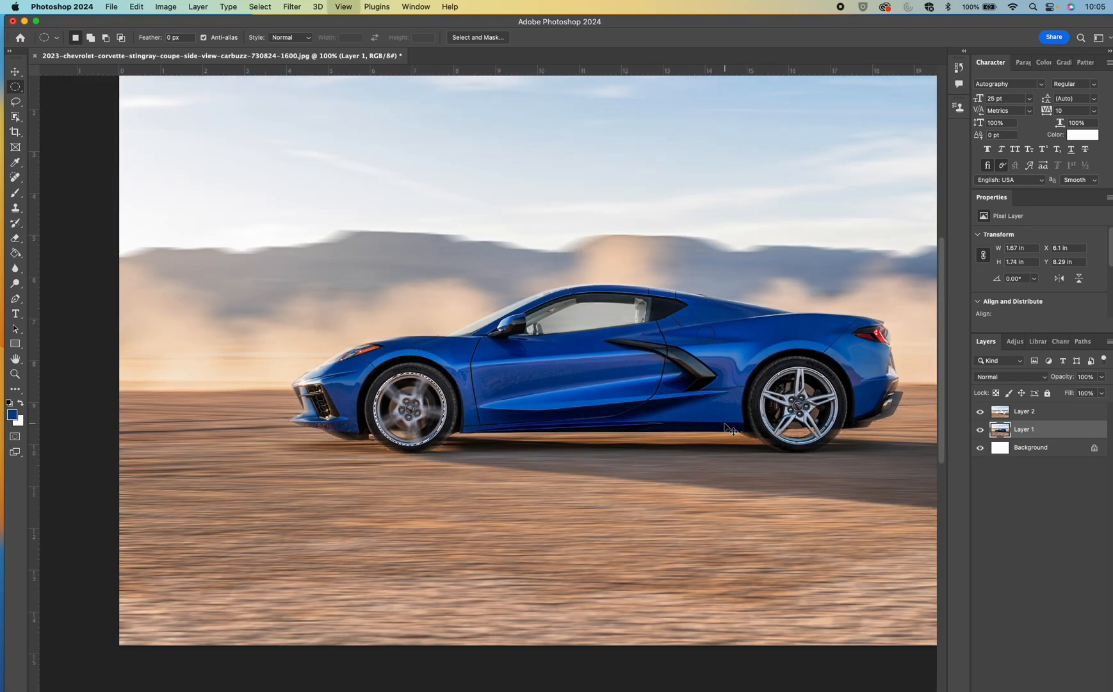
key("super+d")
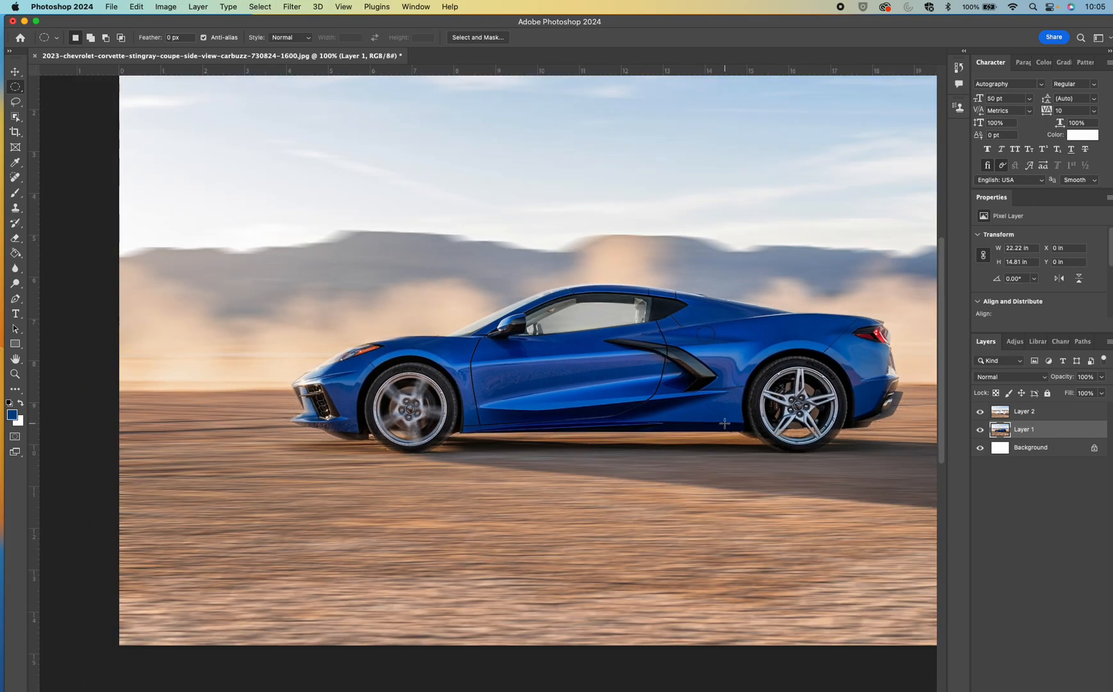
Draw an elliptical selection about 1.76 by 1.75 in around the rear wheel's rim and align it with the rim
scroll(724, 423, "right", 5)
key("super+plus")
key("super+plus")
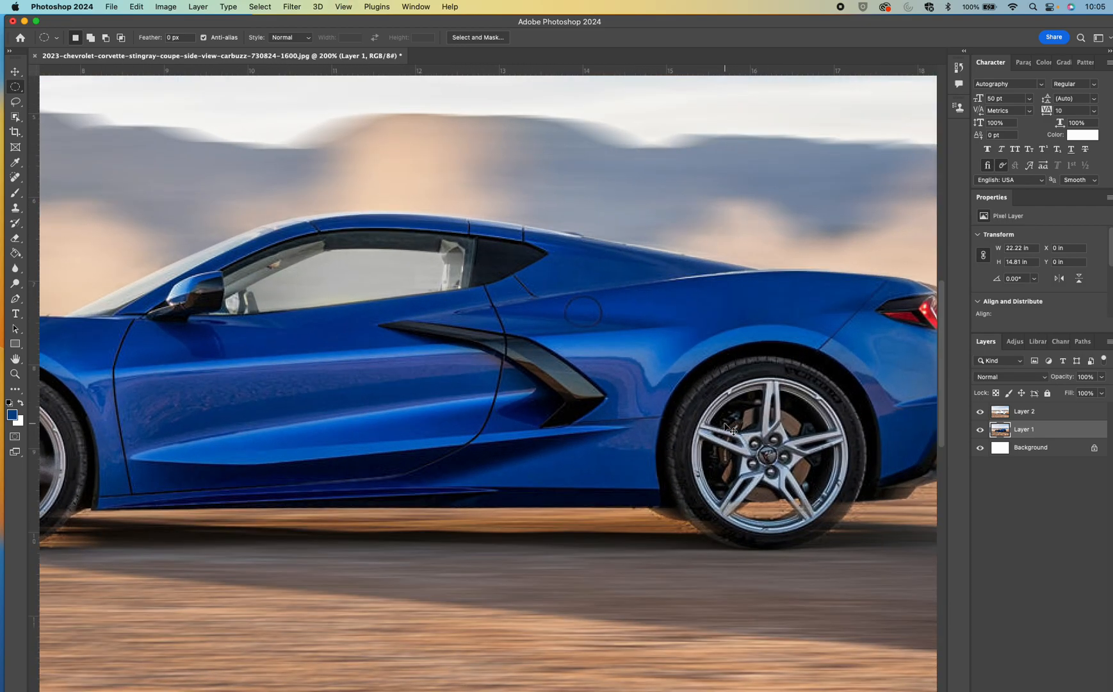
scroll(725, 423, "right", 5)
scroll(725, 423, "down", 2)
scroll(724, 423, "right", 2)
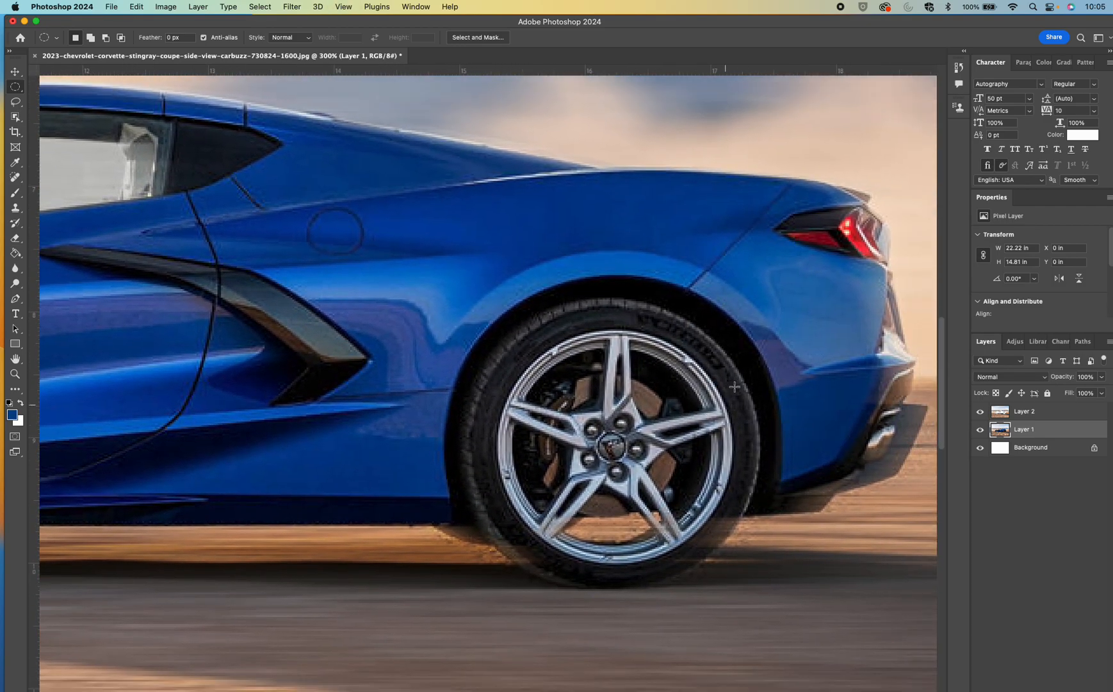
left_click_drag(713, 340, 493, 558)
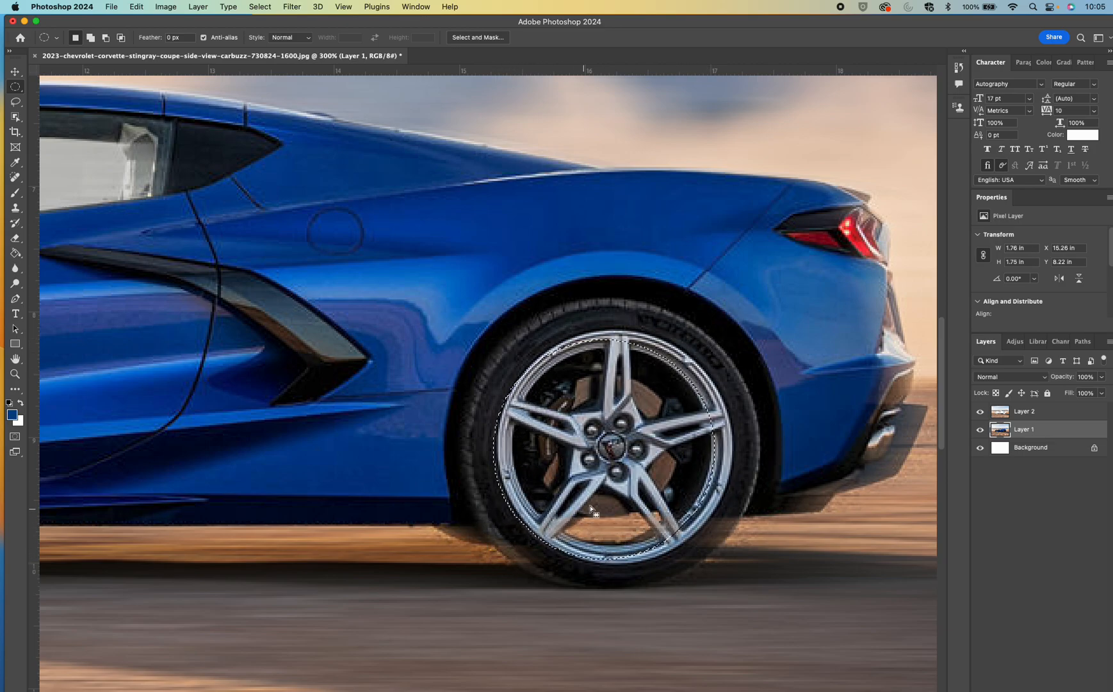
left_click_drag(591, 496, 604, 499)
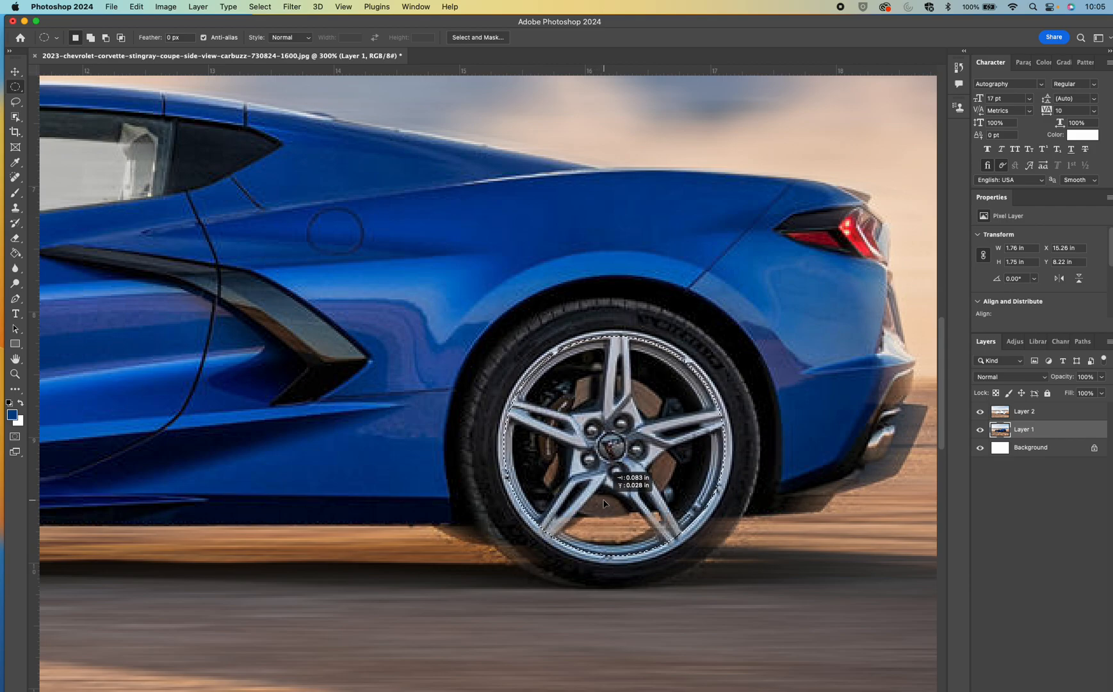
Apply the Spin Radial Blur with an amount of 17 to the selected rear rim and deselect it
left_click(299, 8)
mouse_move(333, 161)
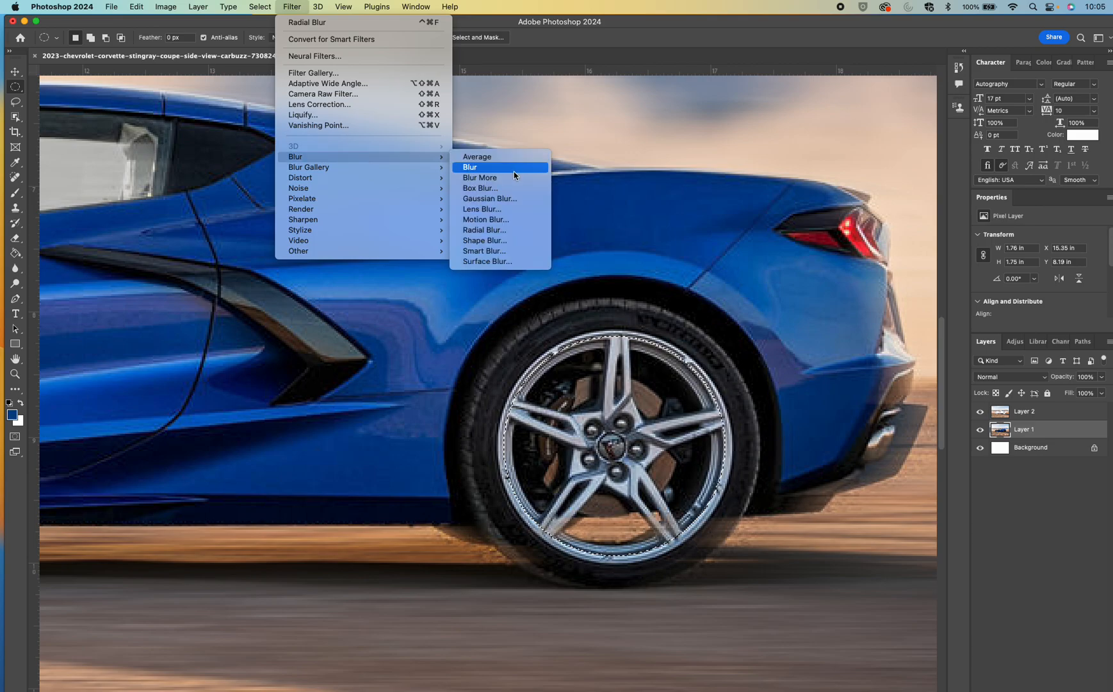
left_click(503, 231)
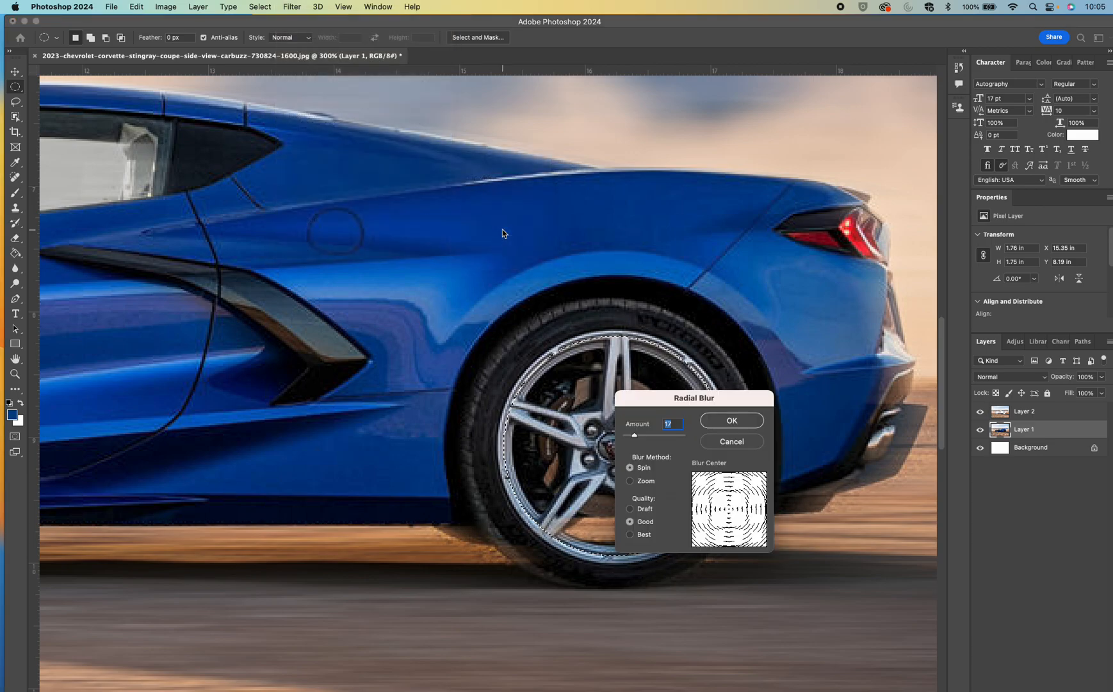
left_click(724, 425)
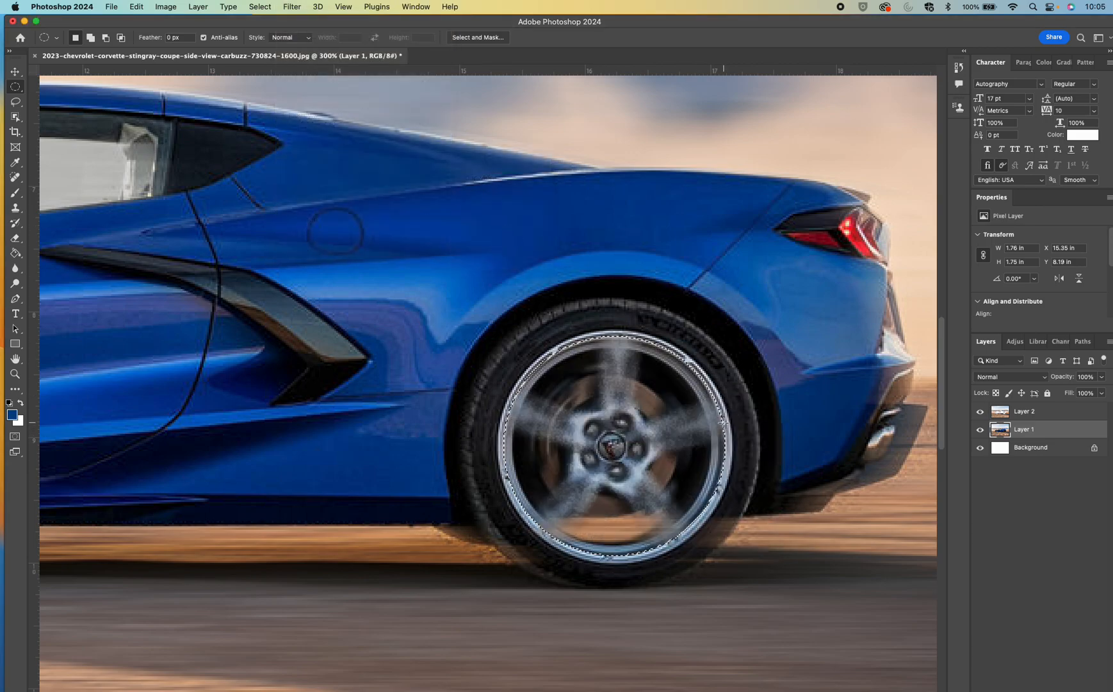
key("super+d")
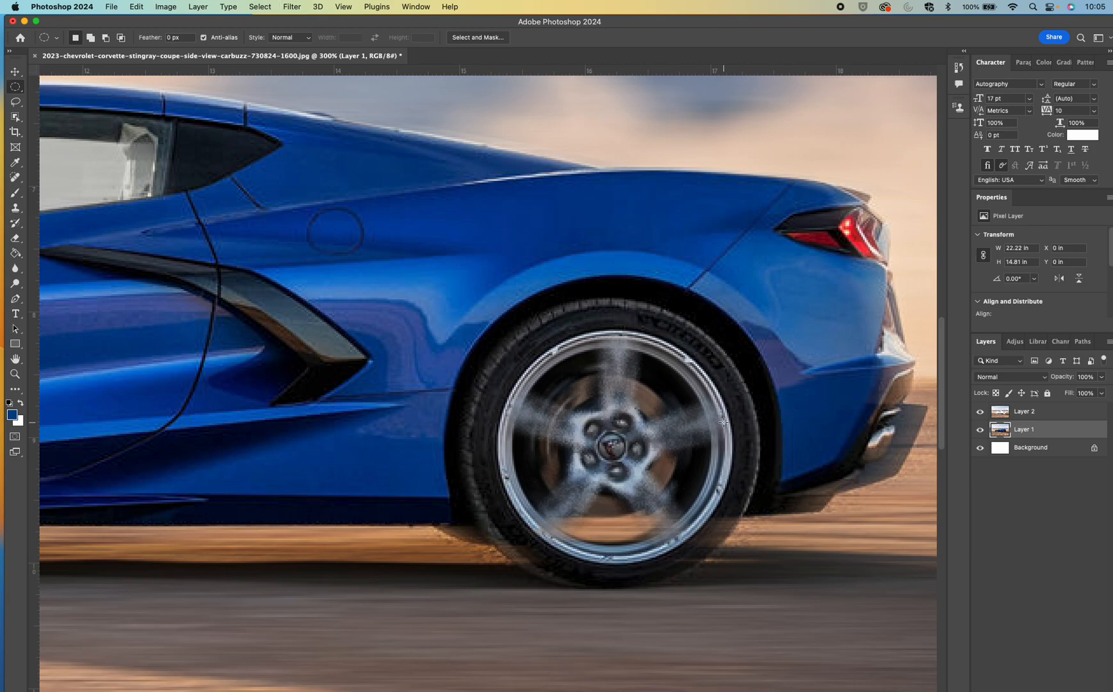
Switch to Safari, bring the Corvette logo from the Google results into the car photo, and place its layer above Layer 2
key("super+minus")
key("super+minus")
scroll(723, 422, "up", 5)
scroll(724, 422, "down", 3)
scroll(724, 422, "left", 4)
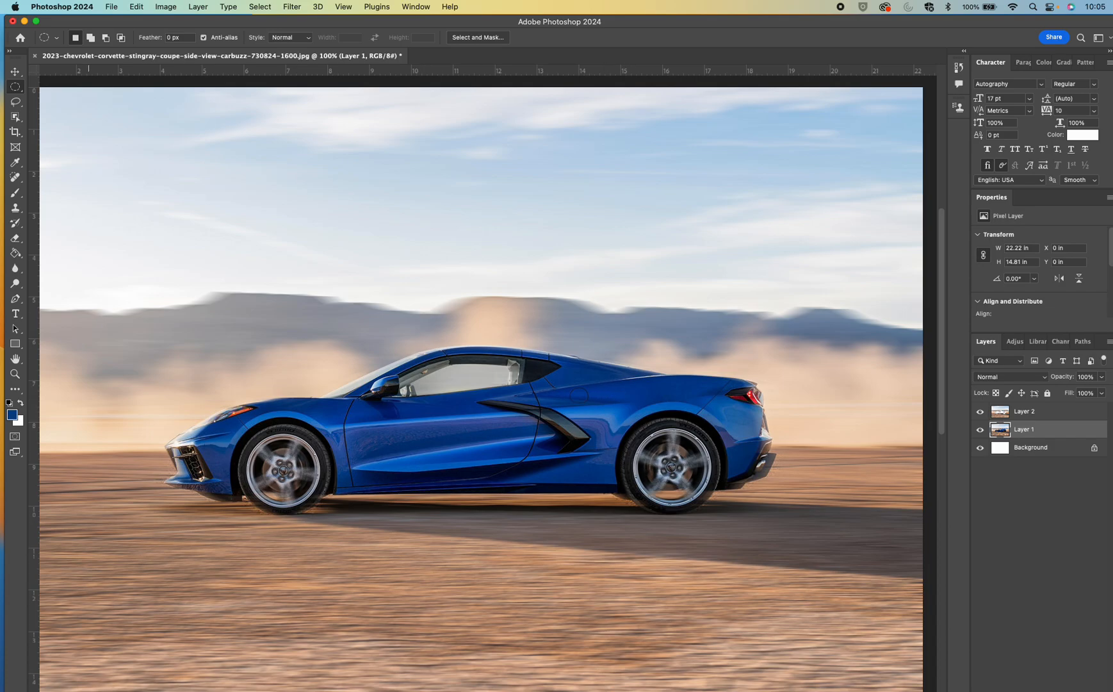
key("super+Tab")
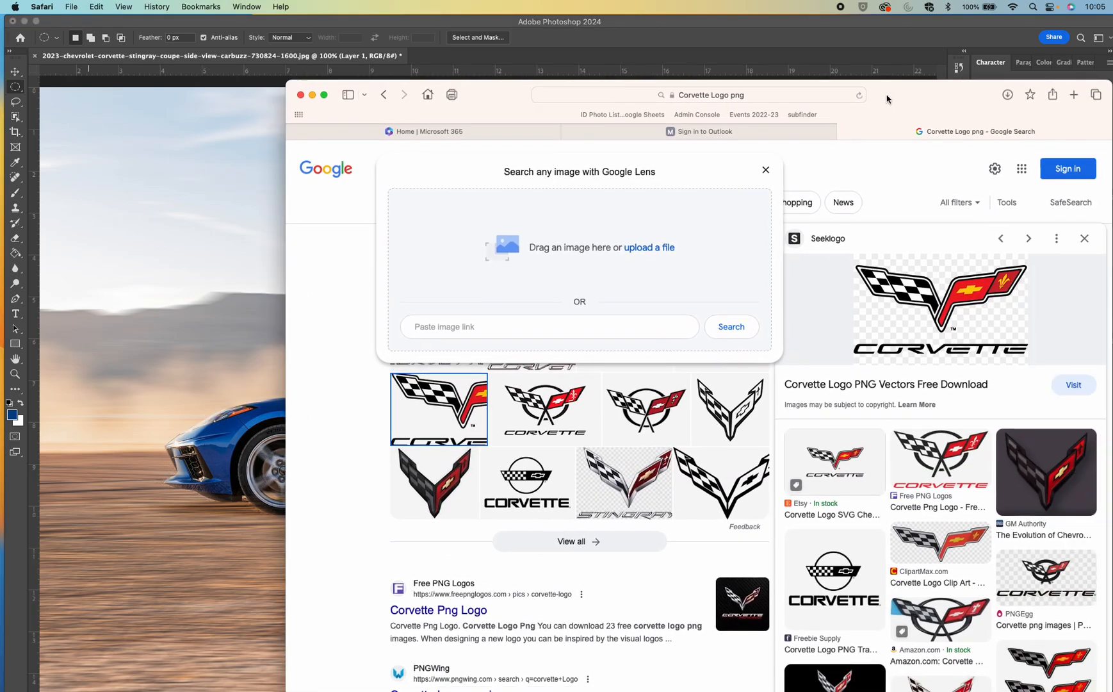
left_click_drag(888, 98, 776, 85)
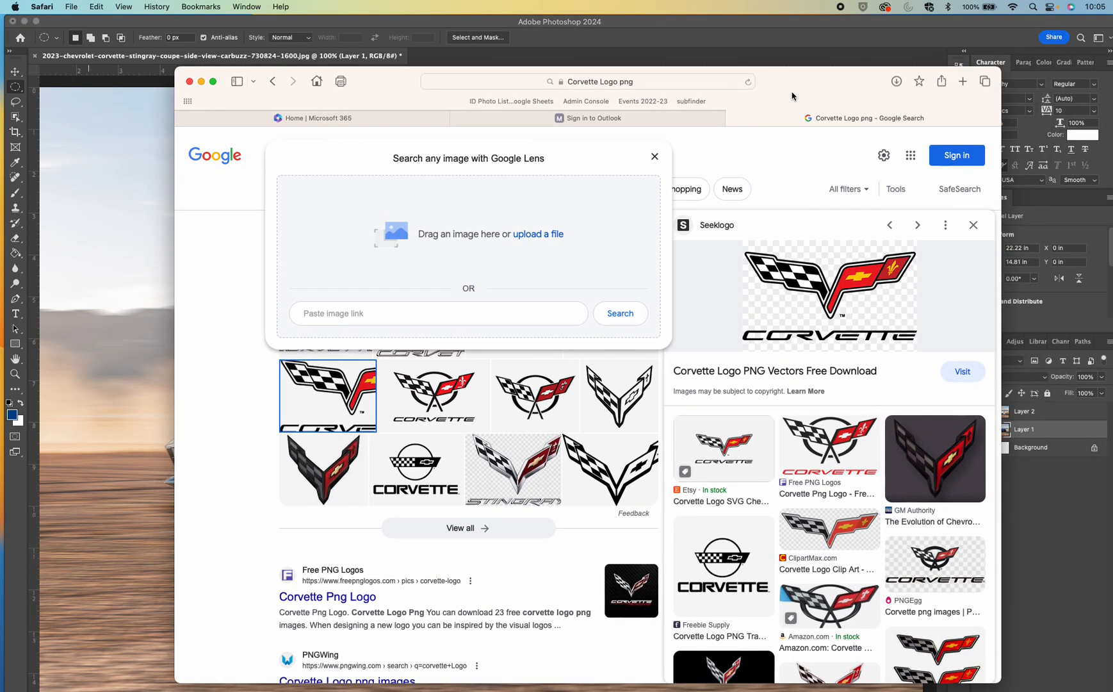
left_click(408, 150)
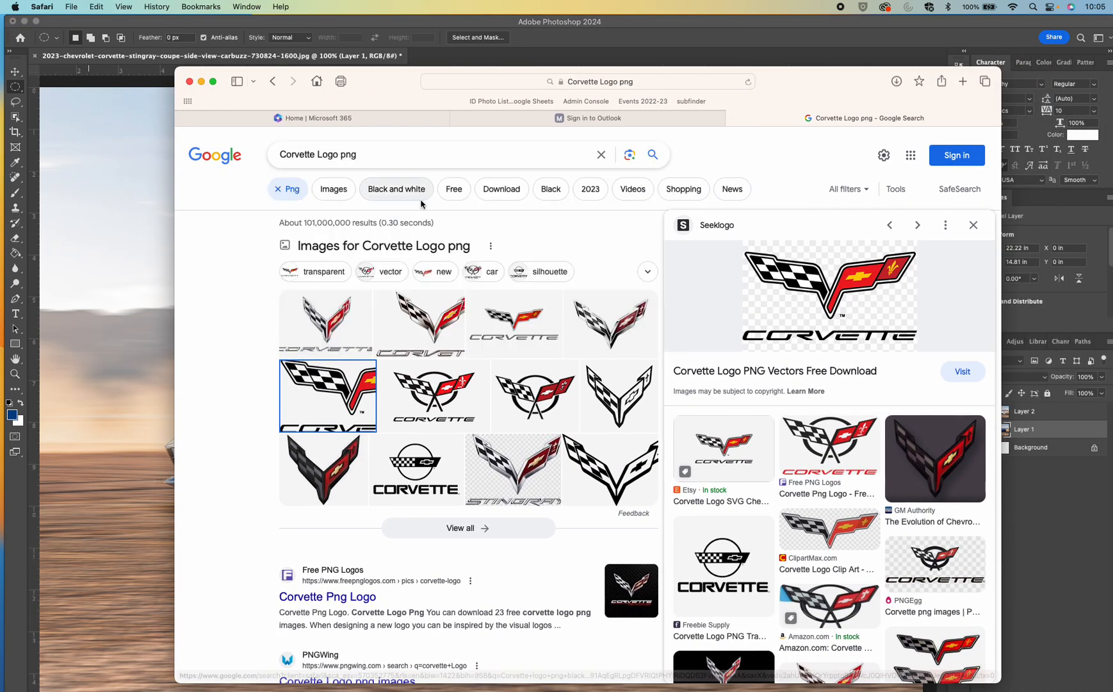
left_click_drag(845, 299, 145, 353)
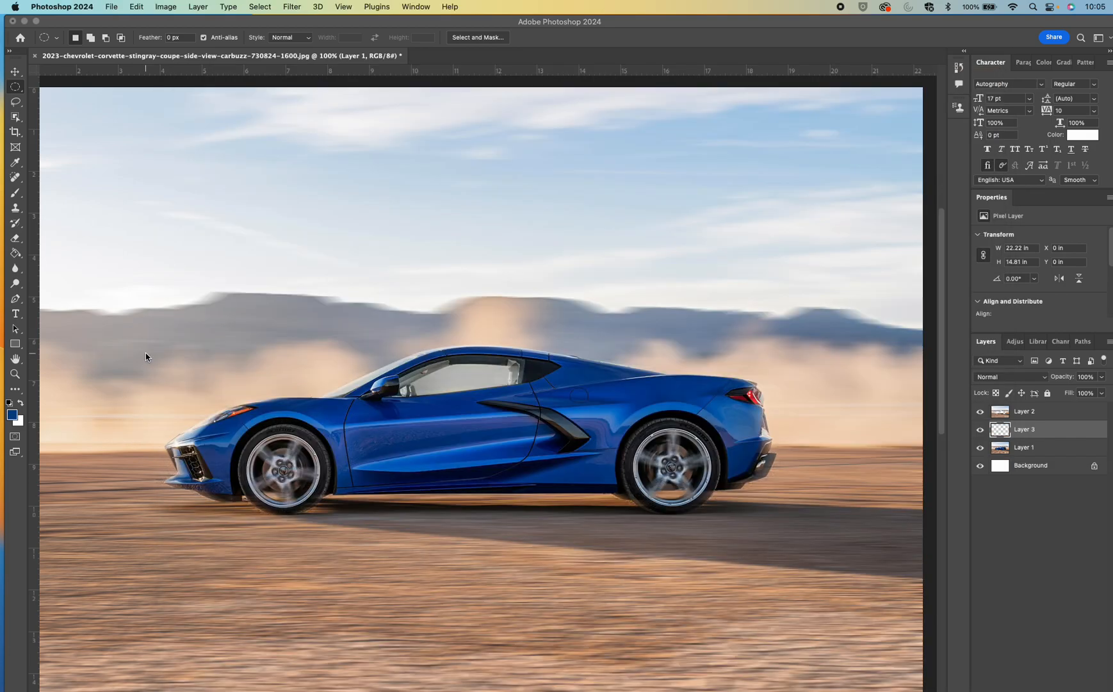
left_click_drag(1069, 434, 1067, 411)
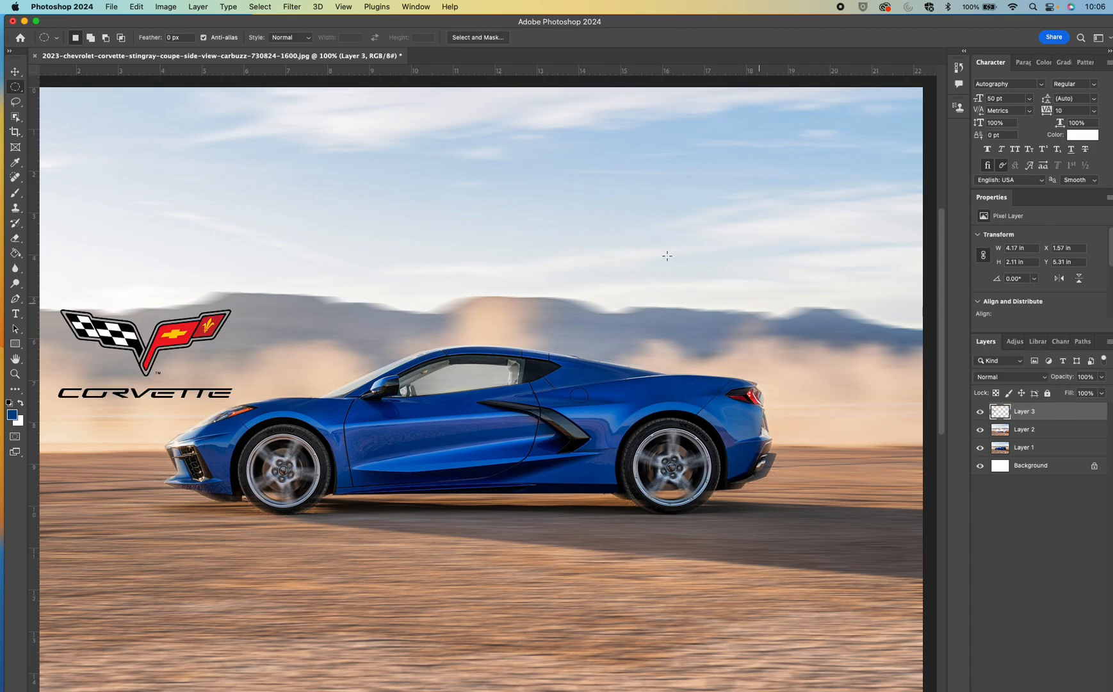
Move the Corvette logo into the sky at the photo's upper-left corner and enlarge it to about 8.68 by 4.39 in
key("v")
left_click_drag(189, 340, 214, 223)
key("super+minus")
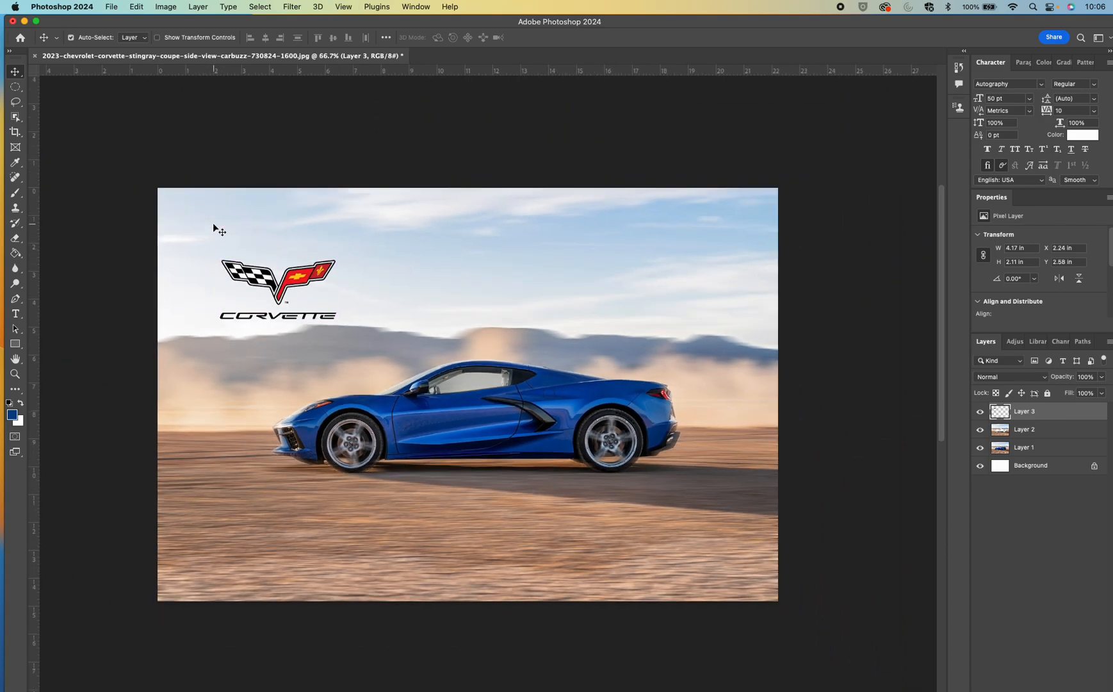
left_click_drag(301, 277, 256, 225)
key("super+t")
left_click_drag(293, 269, 401, 366)
key("Return")
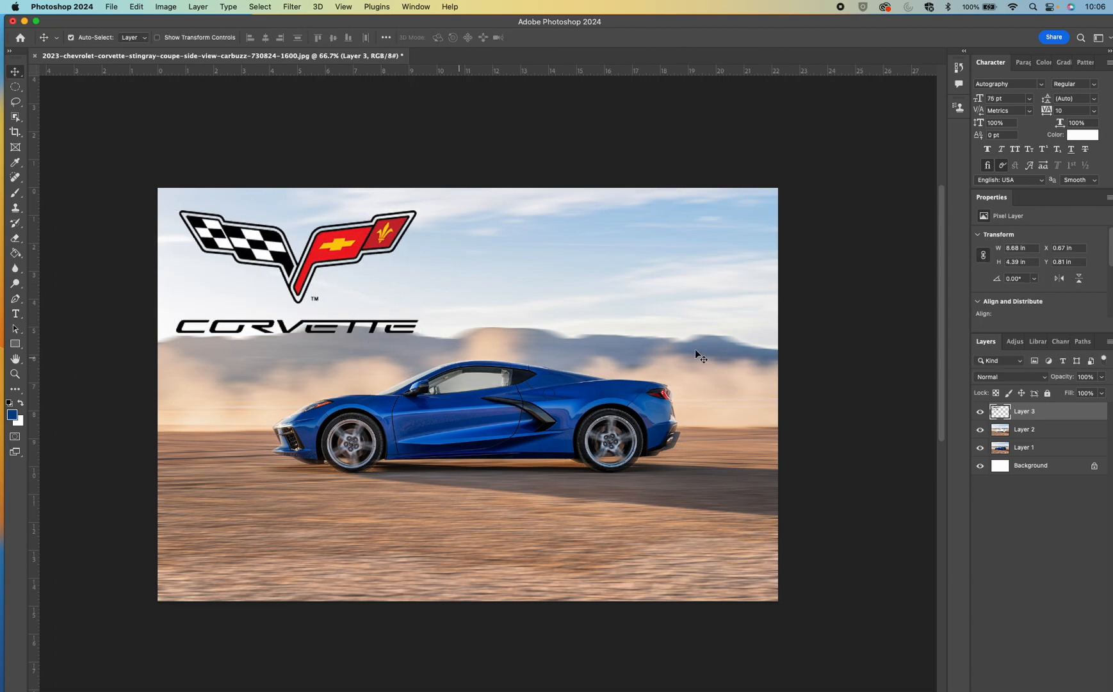
Add an Outer Glow to the logo layer in dark blue 003d8e sampled from the car body
double_click(1087, 415)
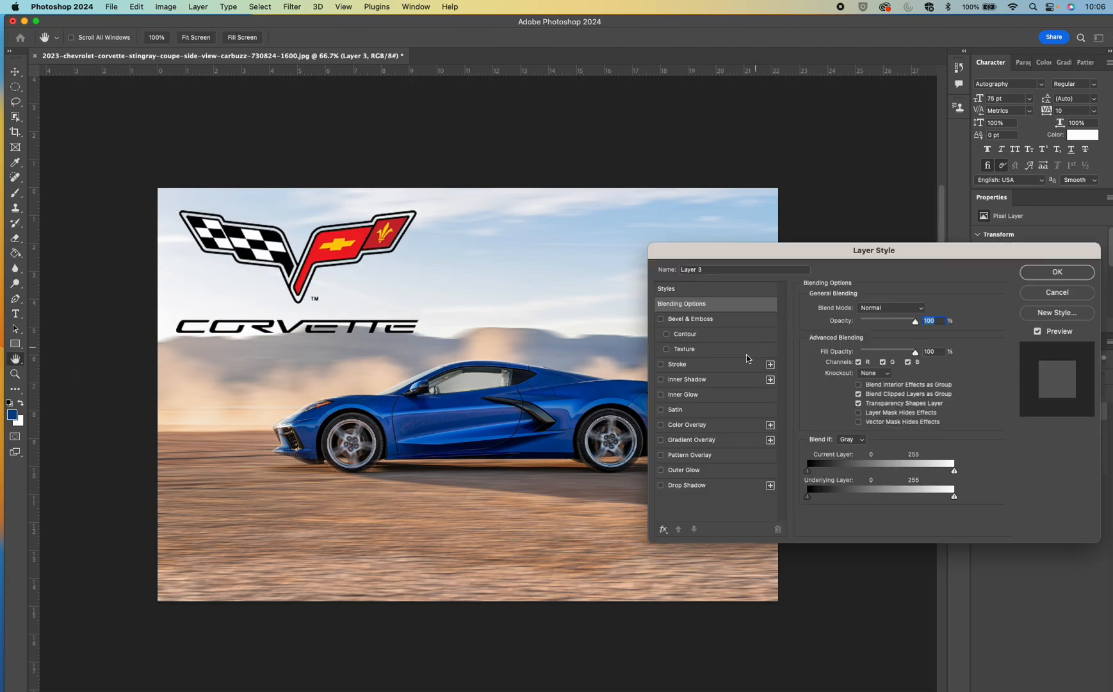
left_click(720, 470)
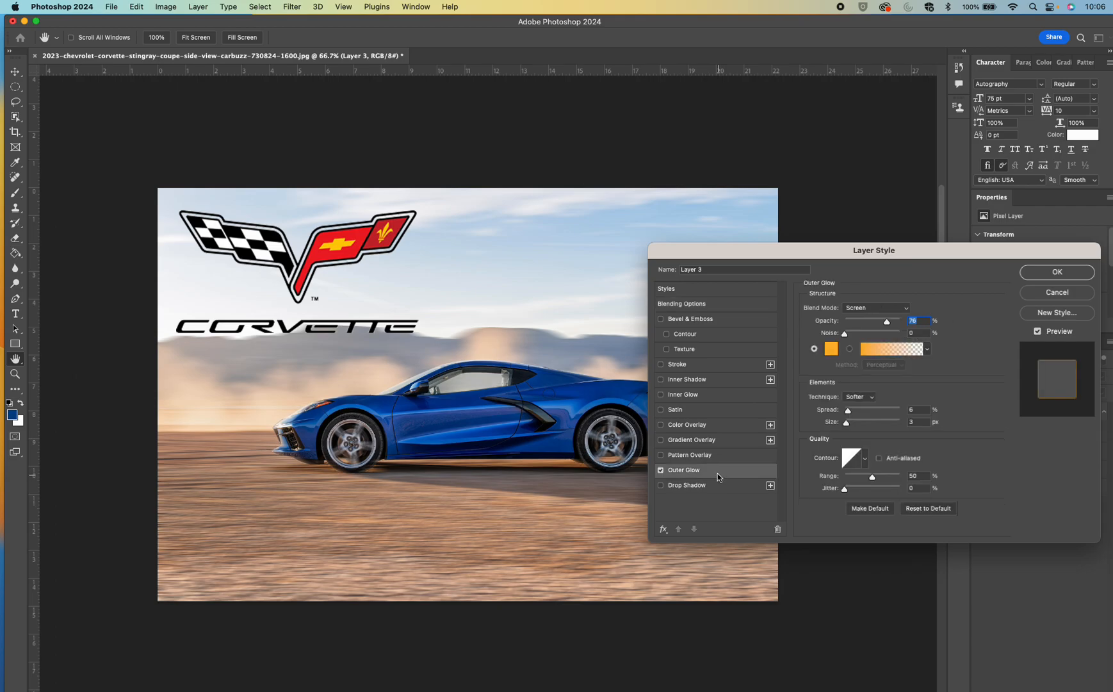
left_click(831, 349)
left_click(621, 390)
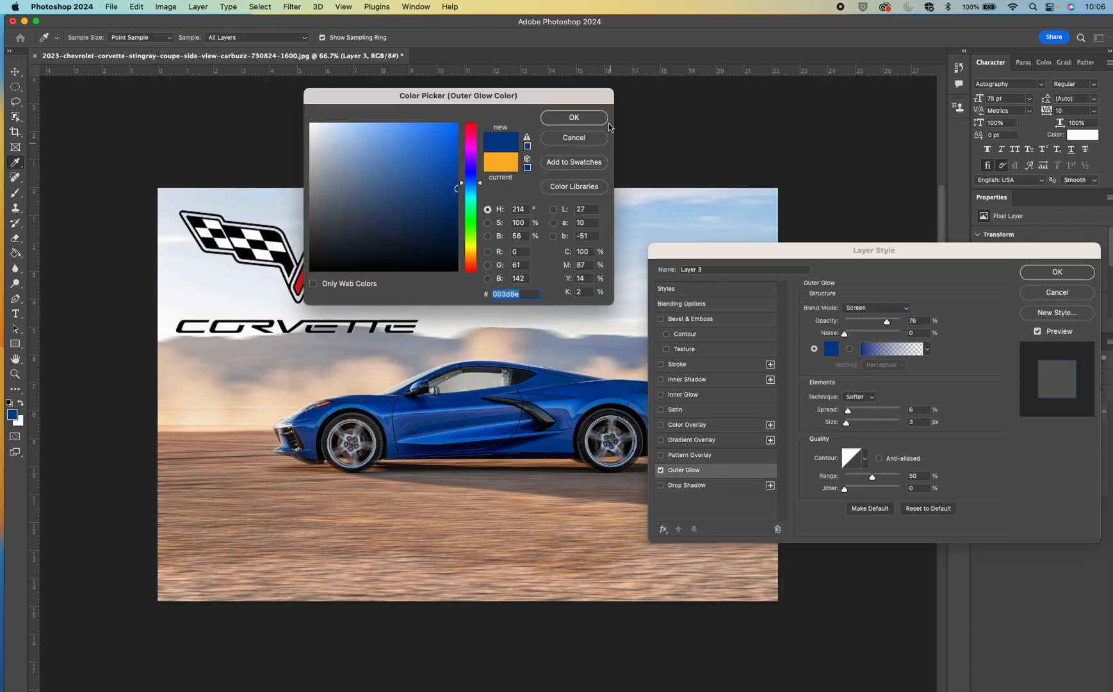
left_click(587, 119)
Set the logo's outer glow to 100% opacity and 13 px size, and shift the logo slightly down
left_click_drag(887, 322, 903, 322)
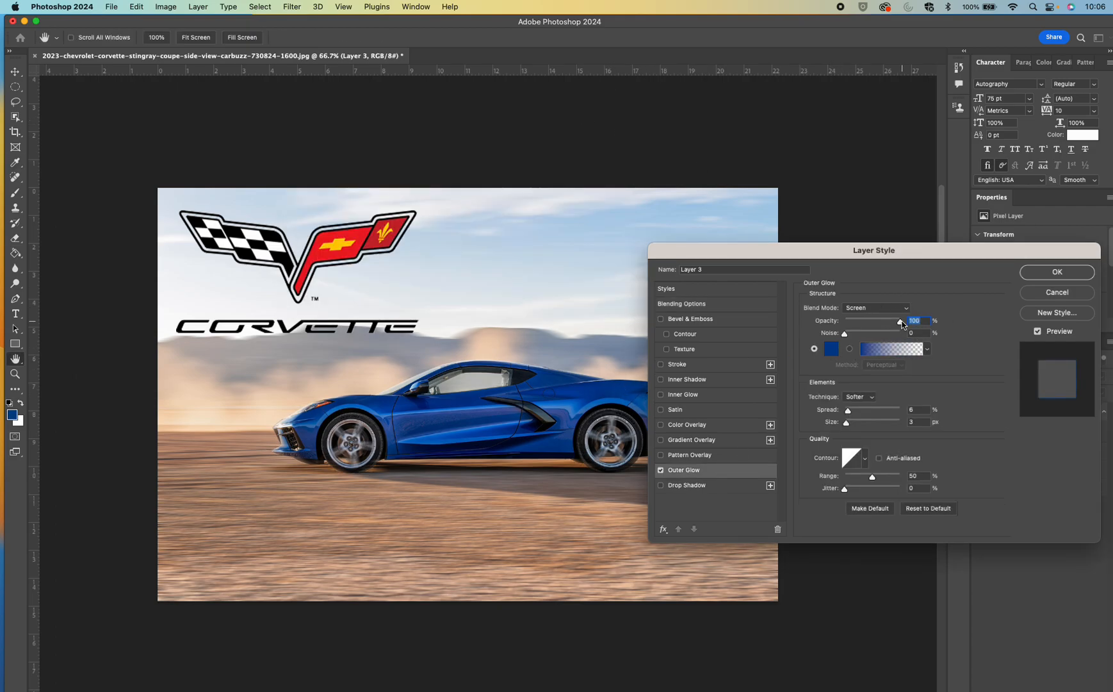
left_click(848, 412)
left_click_drag(848, 423, 851, 423)
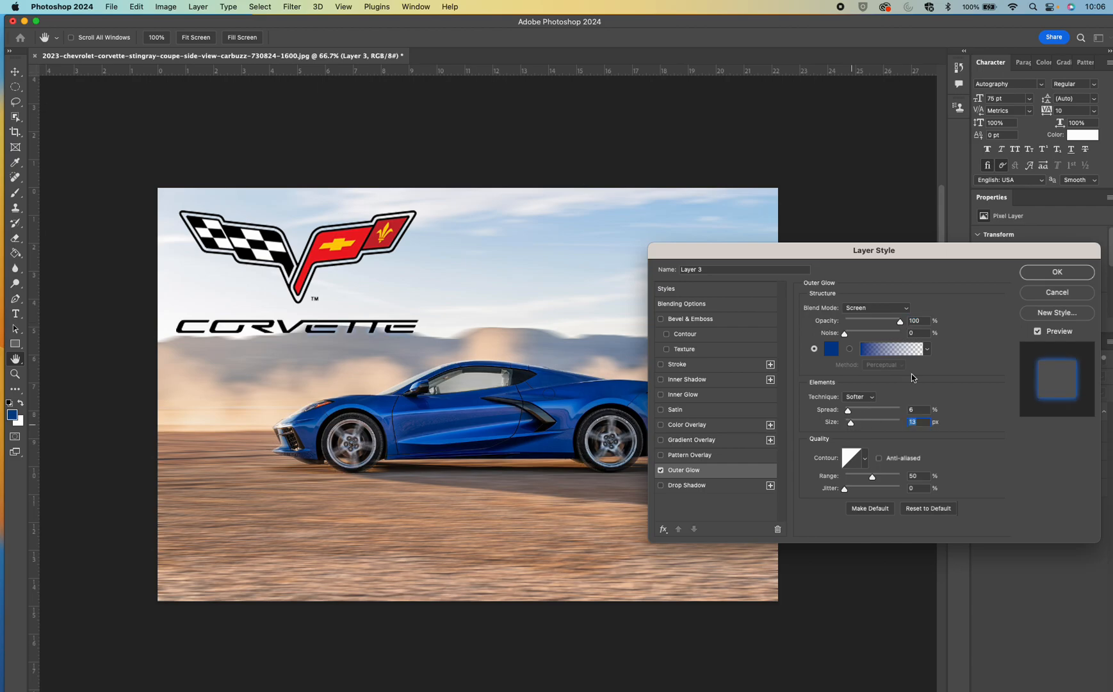
left_click(1057, 272)
mouse_move(348, 258)
left_mouse_down()
mouse_move(347, 280)
mouse_move(347, 271)
left_mouse_up()
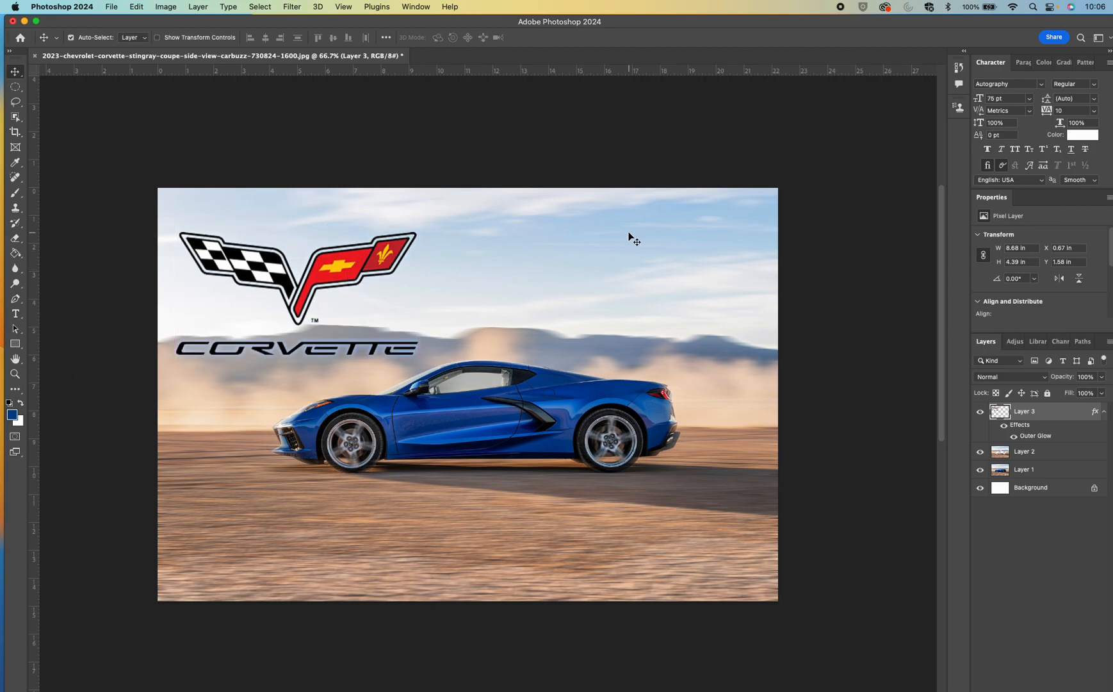
Add the white text "The Fastest Car on Earth" in 75 pt Autography on the ground below the car
left_click(15, 313)
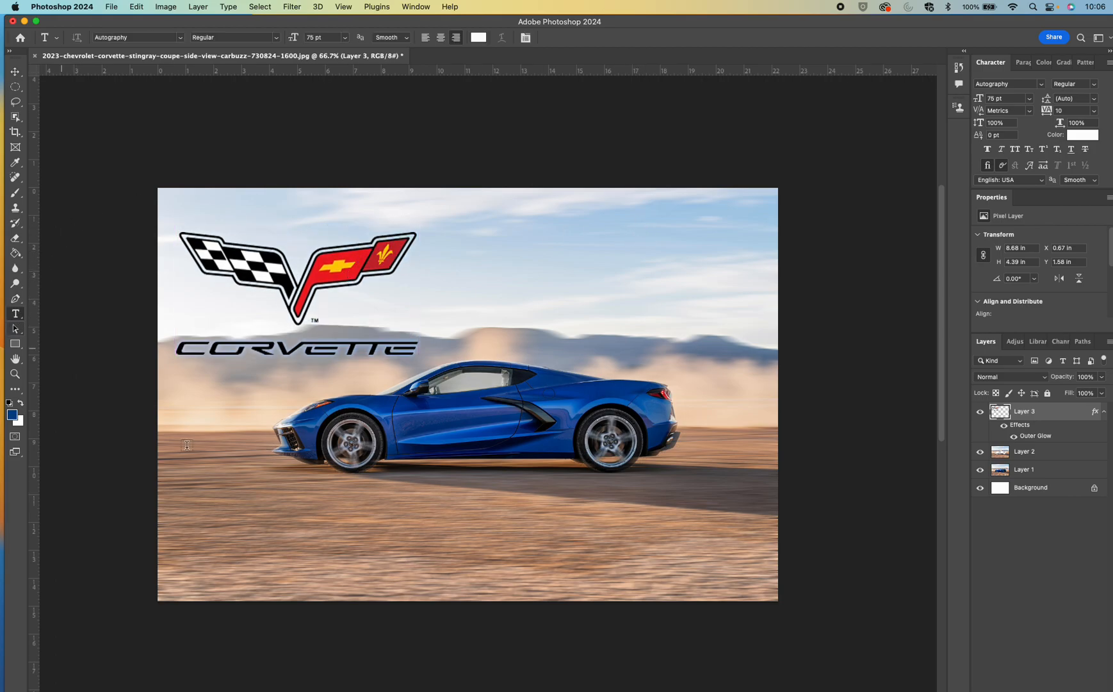
left_click(249, 520)
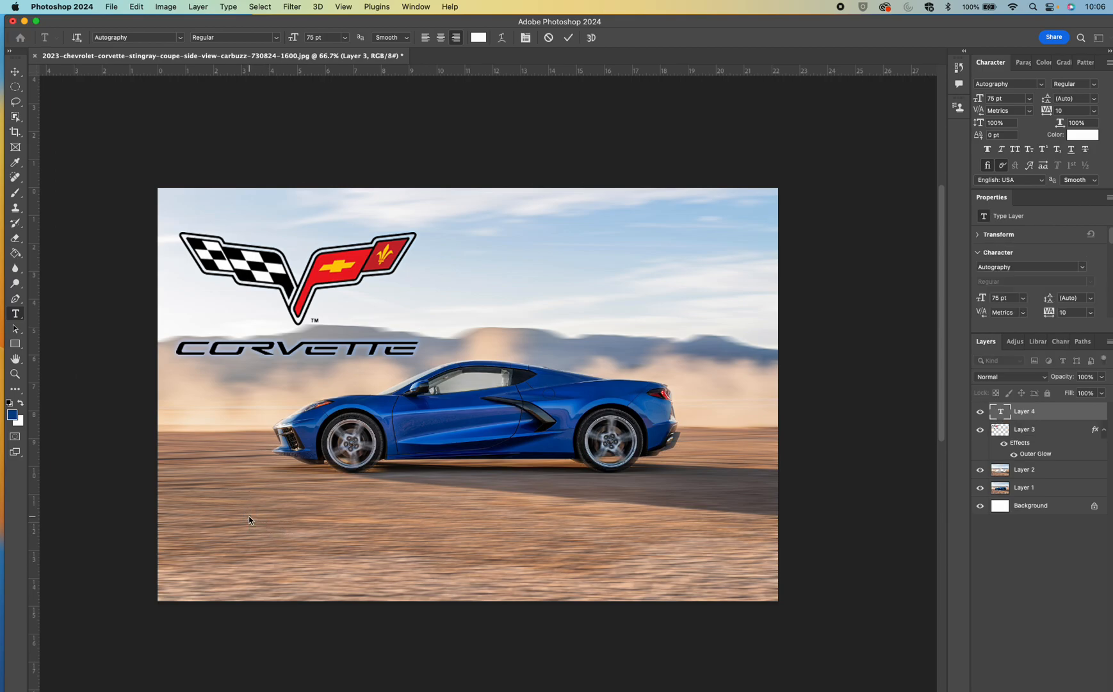
type("The")
type(" Fastest")
type(" Car")
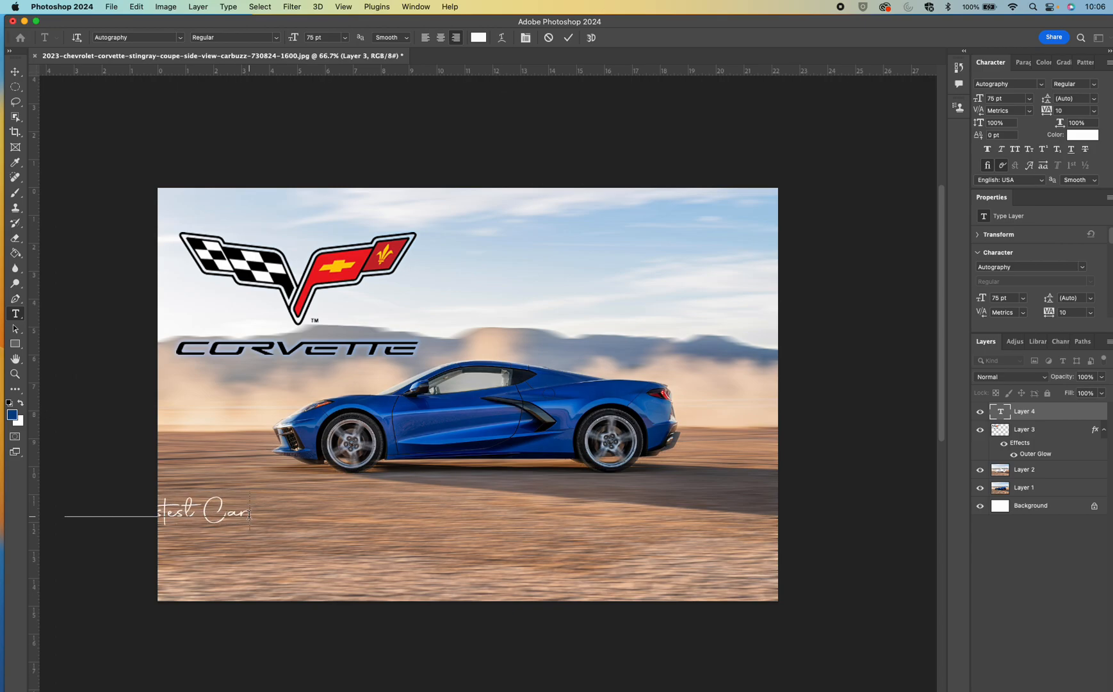
type(" on Earth")
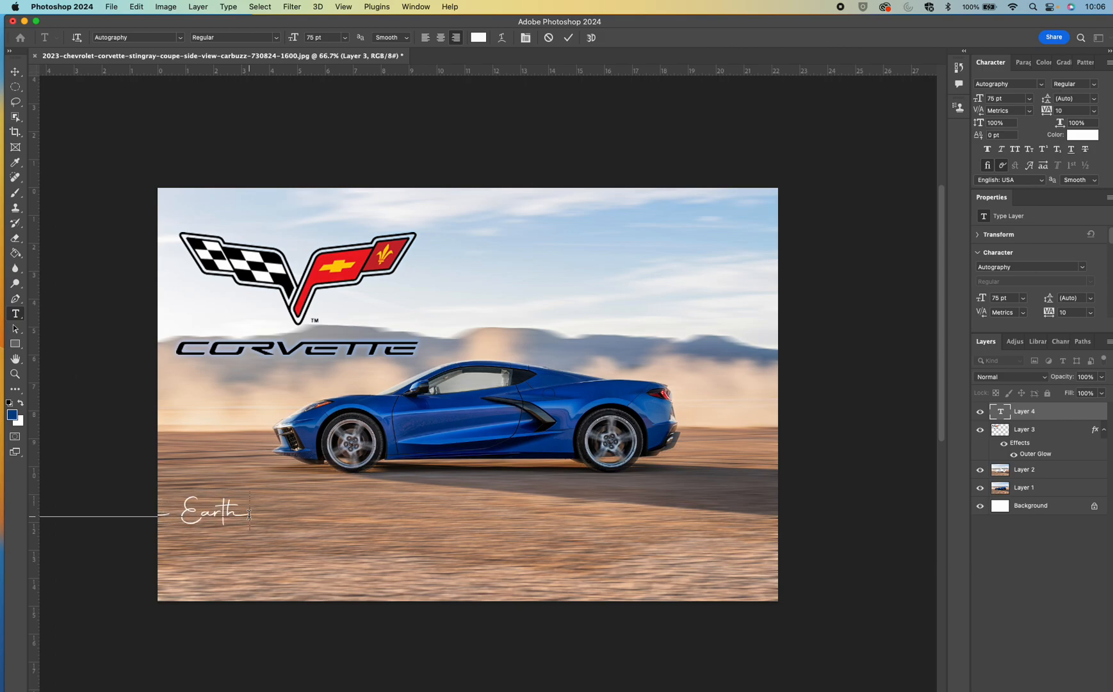
left_click(15, 71)
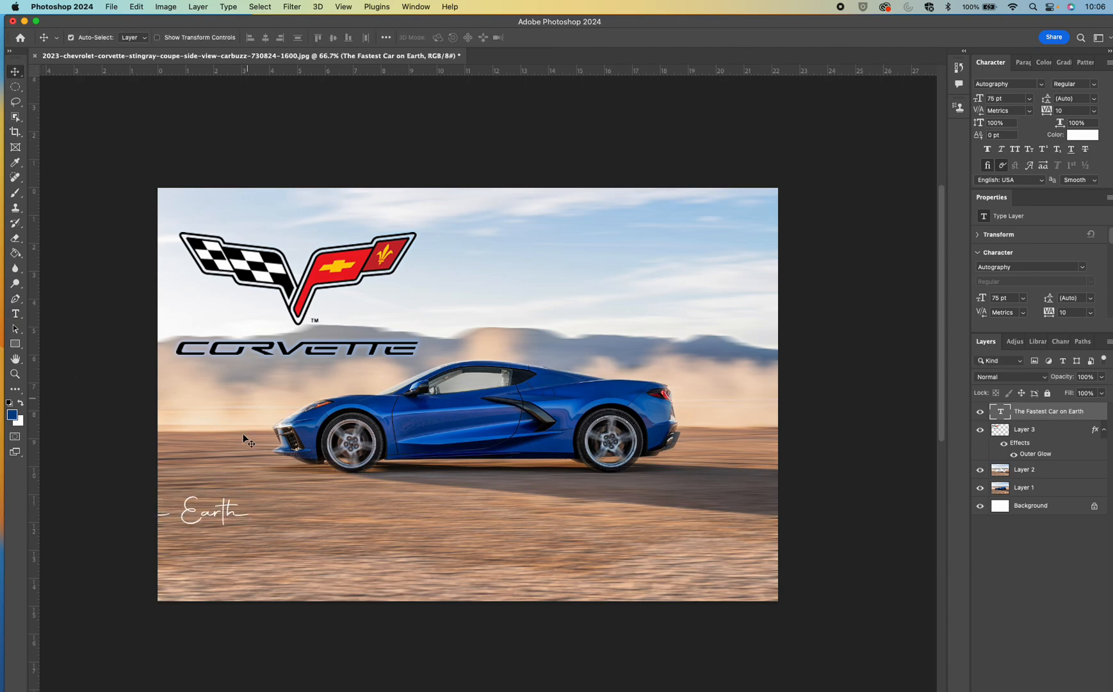
Move the tagline fully into the photo beneath the car and enlarge it to about 126.59 pt
left_click_drag(232, 519, 732, 470)
key("ctrl+t")
key("Return")
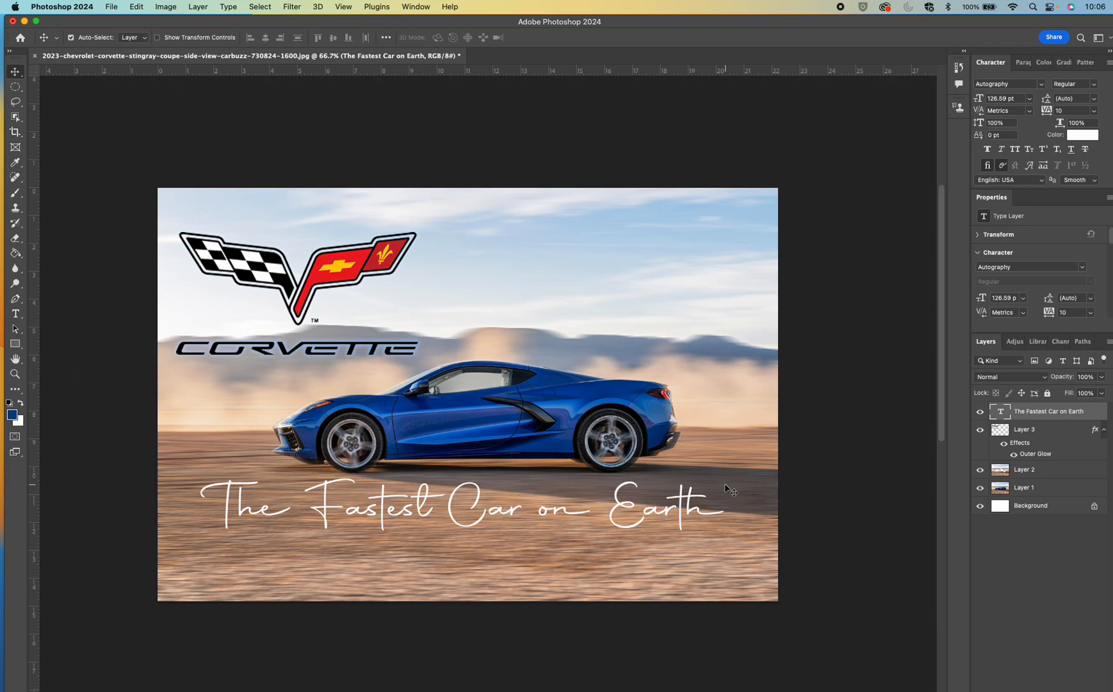